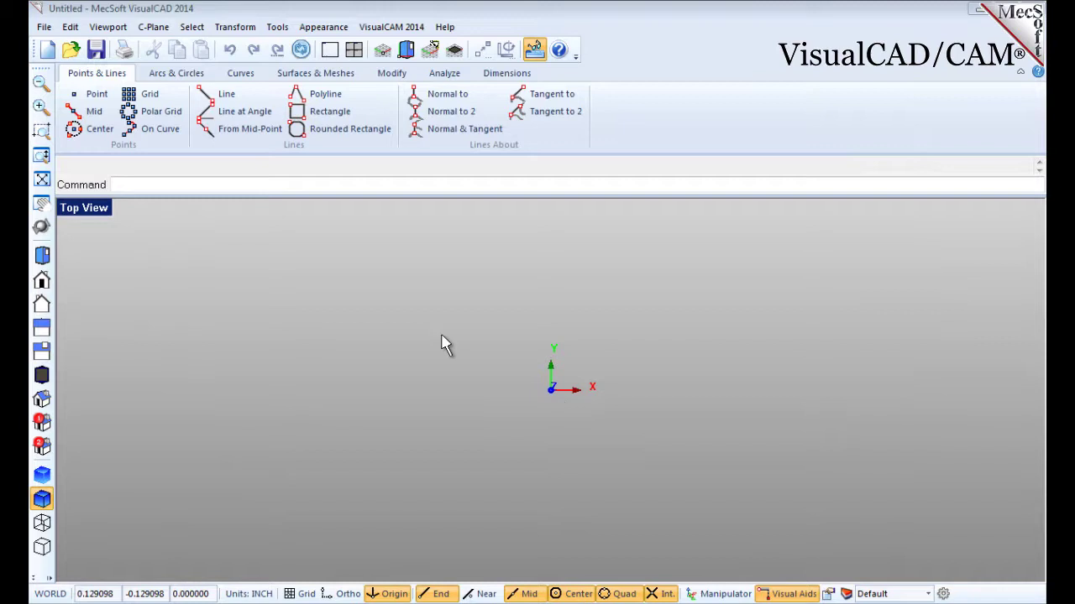
- Open RectangularNESTQuickStartTutorial.vcp from the QuickStart folder via File > Open
click(44, 27)
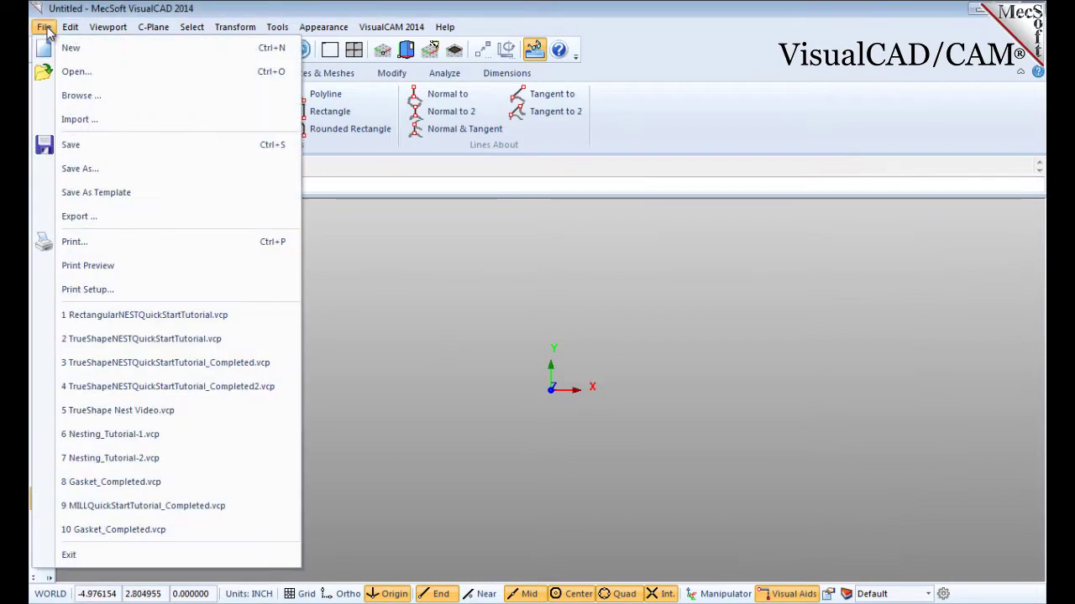
click(82, 76)
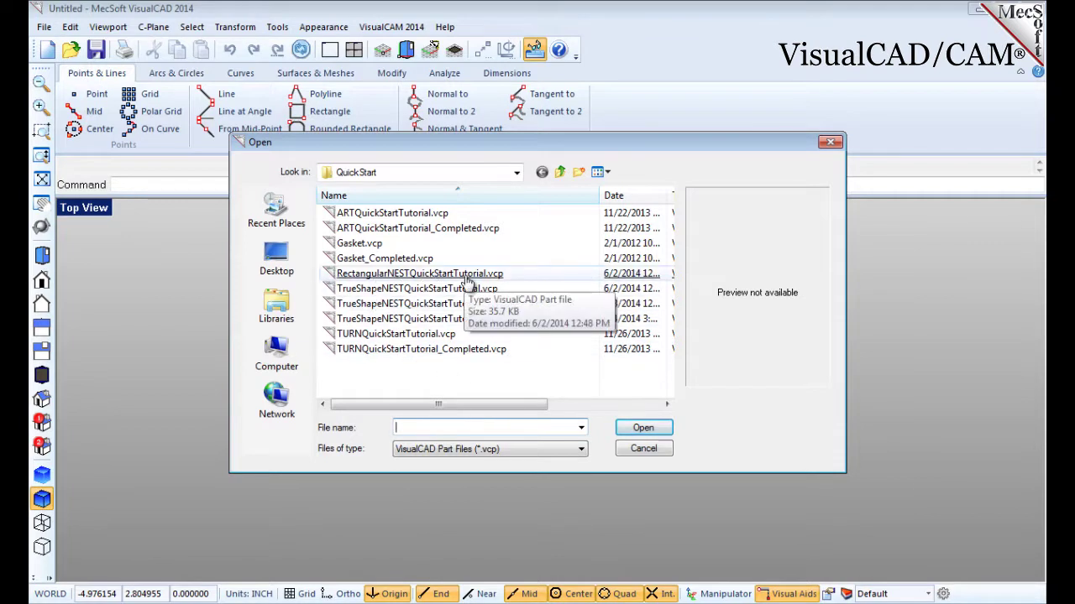
click(516, 172)
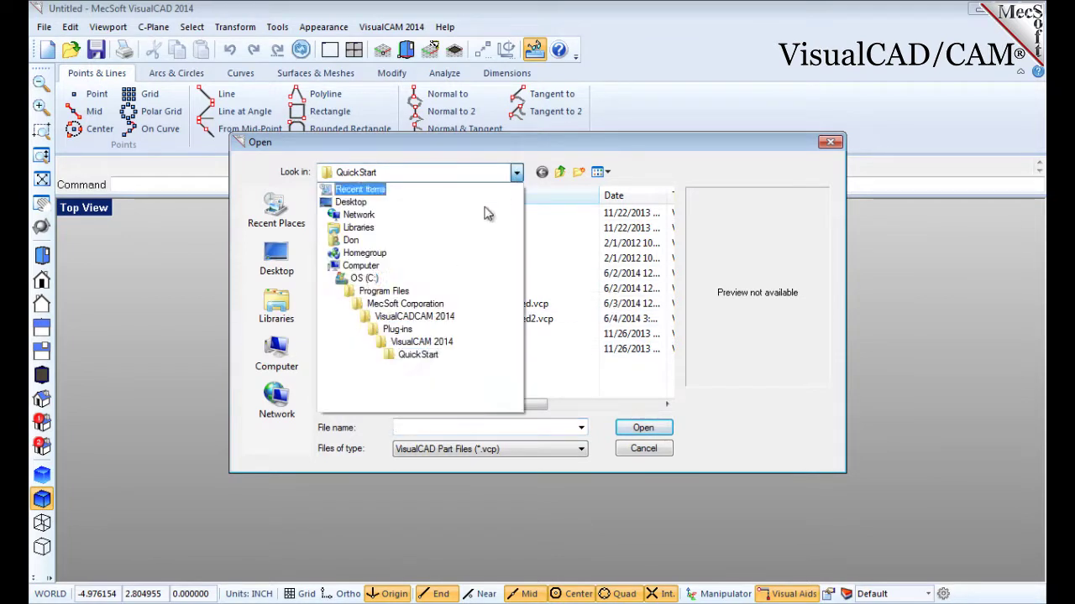
click(417, 354)
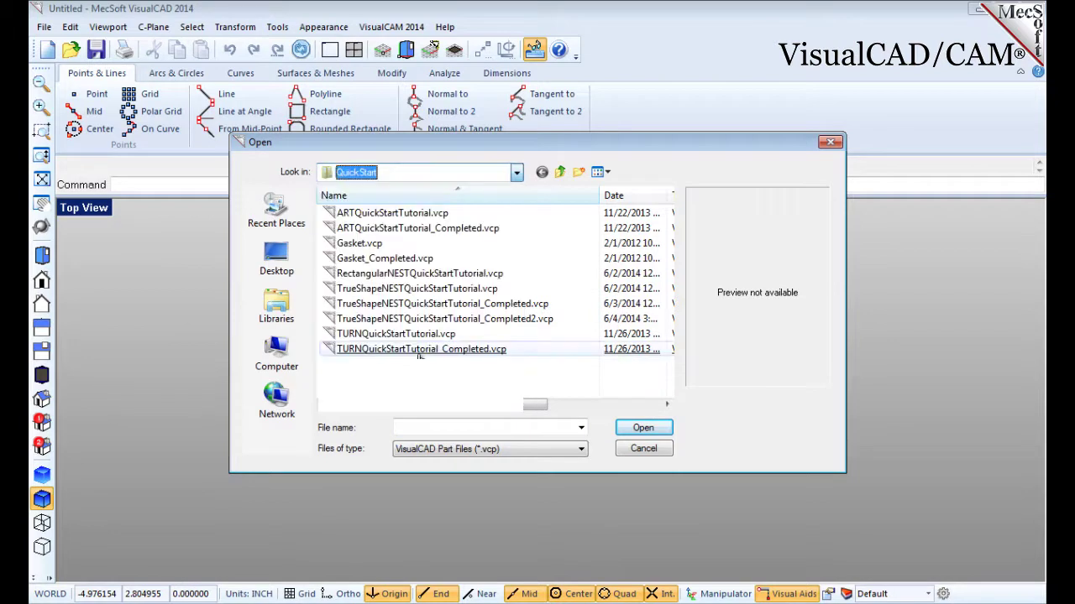
click(405, 274)
double_click(405, 273)
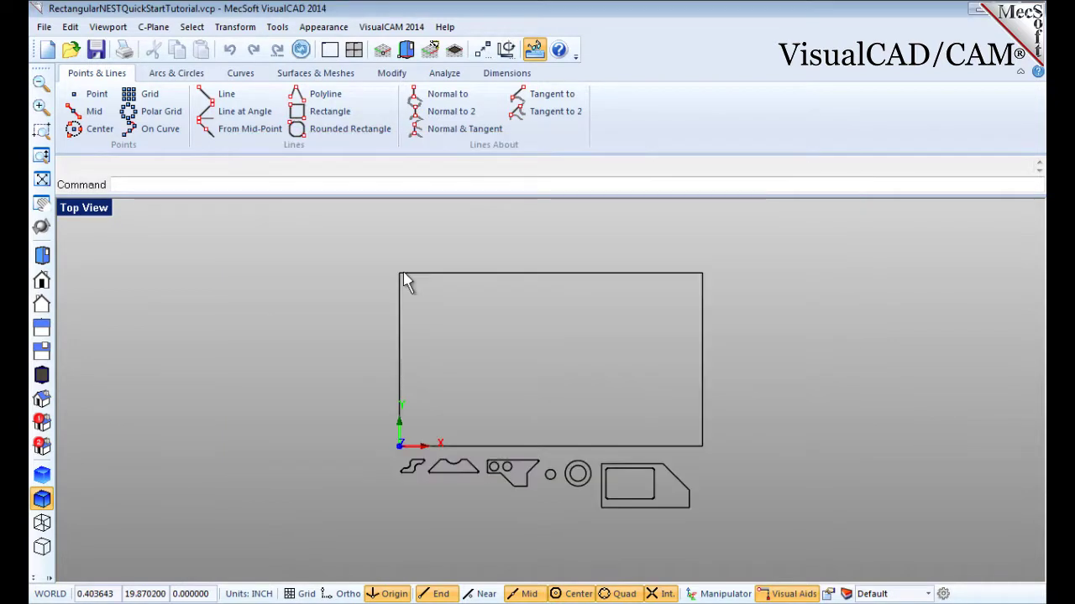
scroll(532, 364, up, 2)
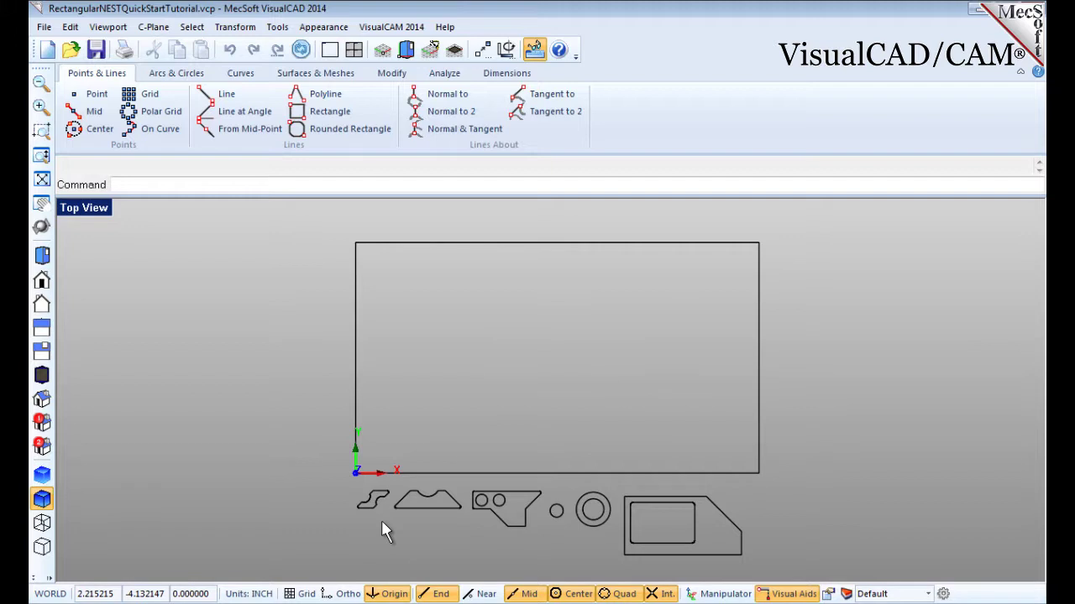
click(439, 510)
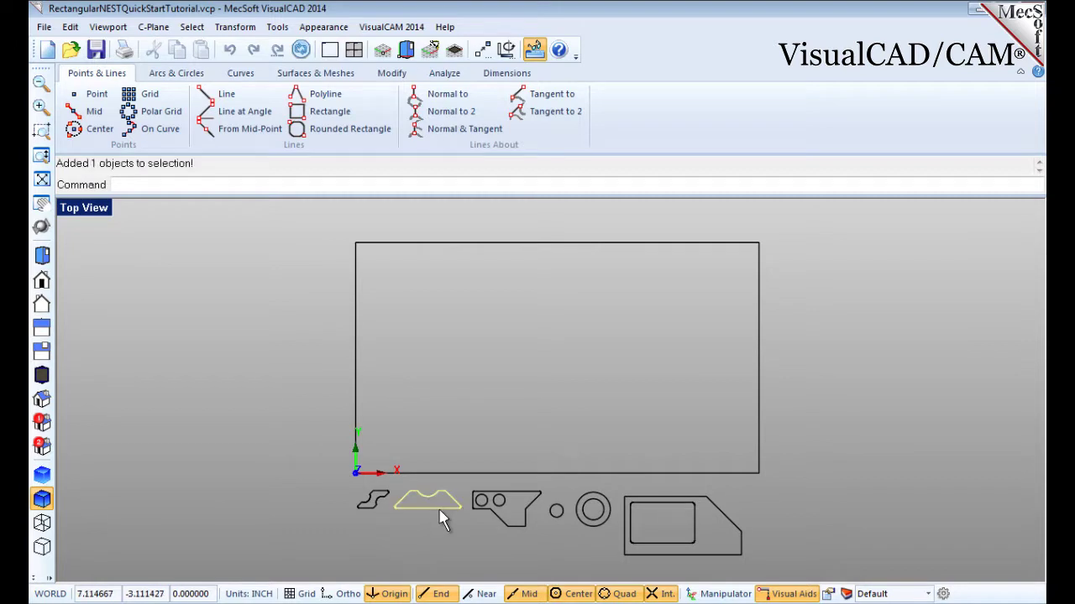
mouse_move(439, 509)
mouse_down()
mouse_move(468, 454)
mouse_move(439, 509)
mouse_up()
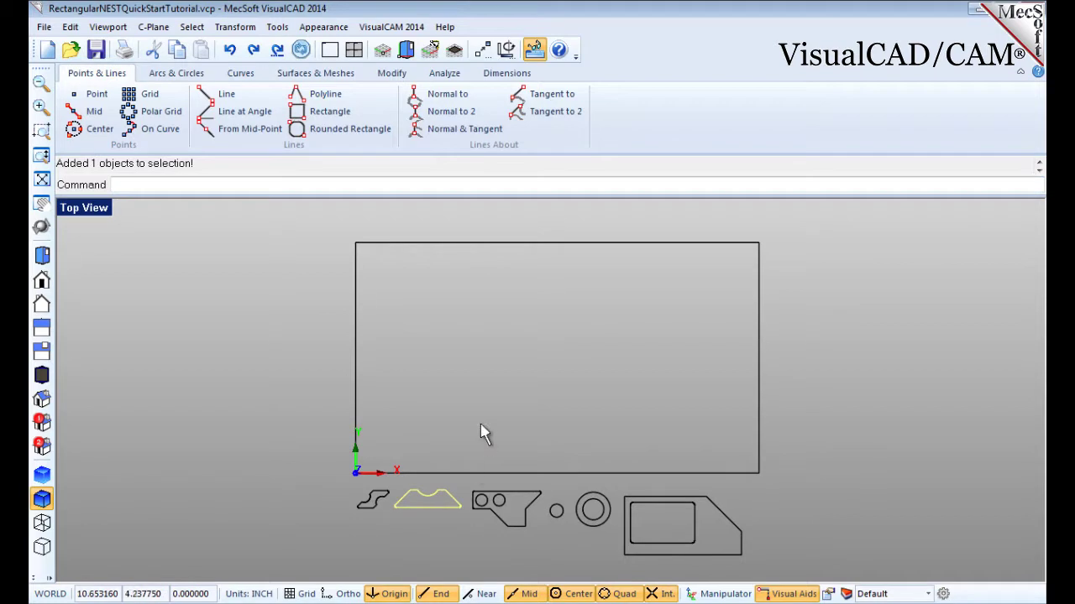
click(558, 515)
drag(559, 518, 650, 522)
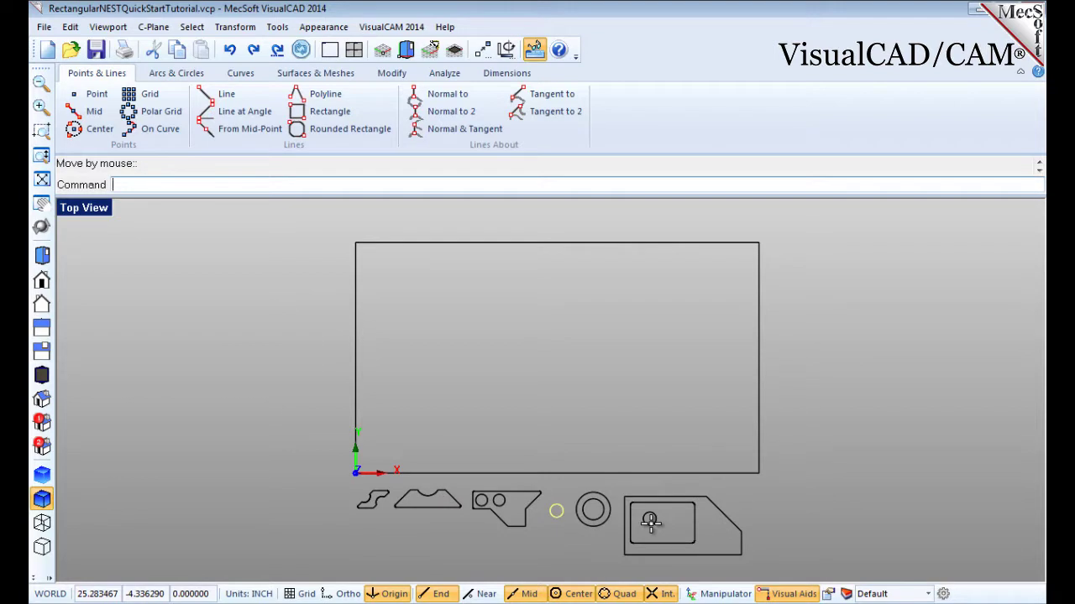
drag(650, 521, 555, 510)
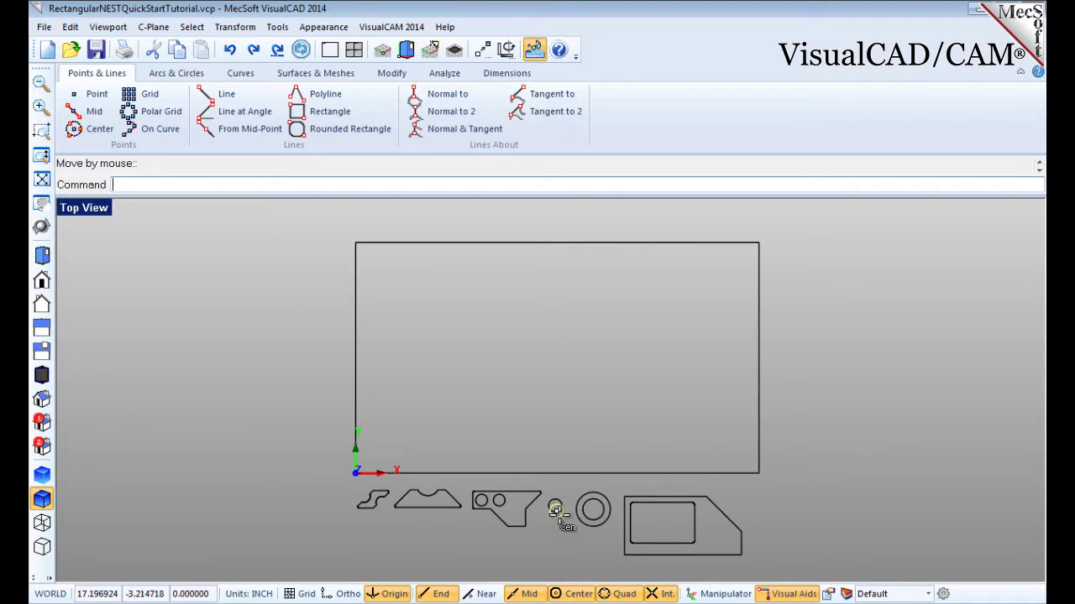
click(555, 509)
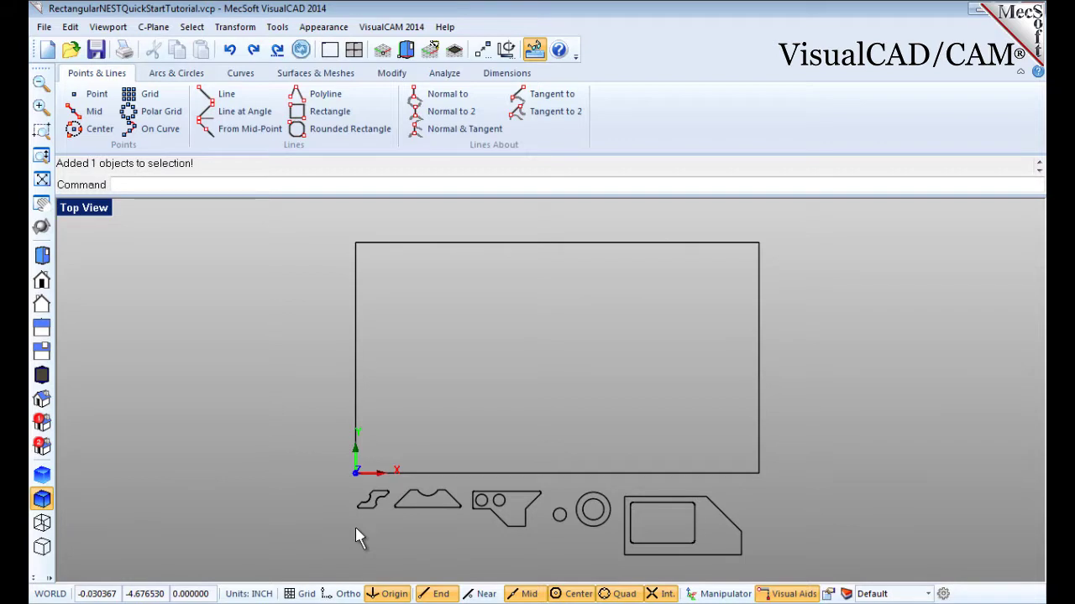
- Start the NEST module and expand the sheet, part, parameter and preview sections
click(392, 26)
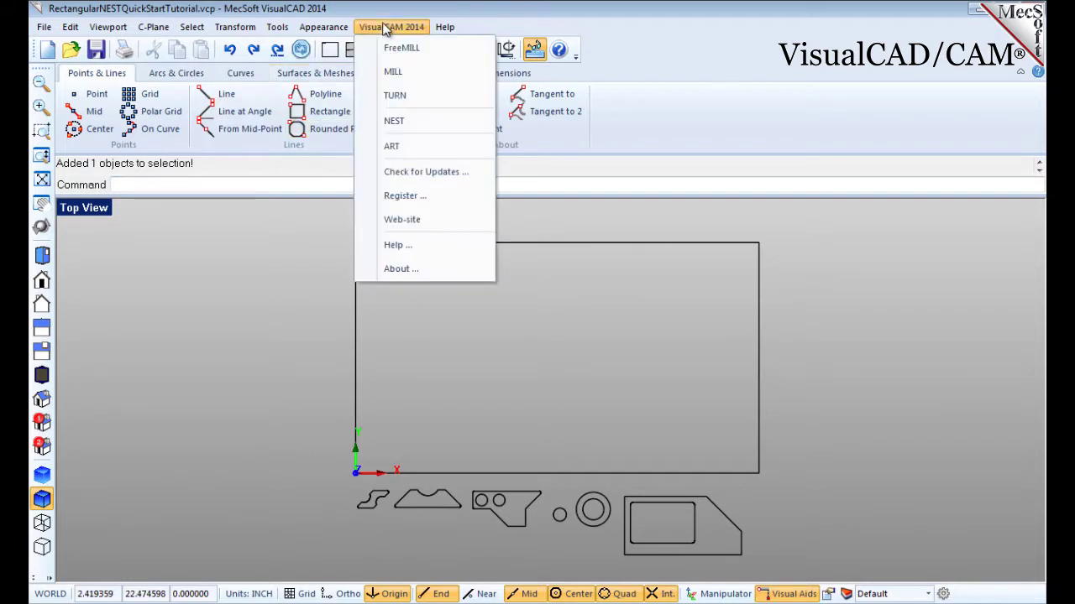
click(373, 123)
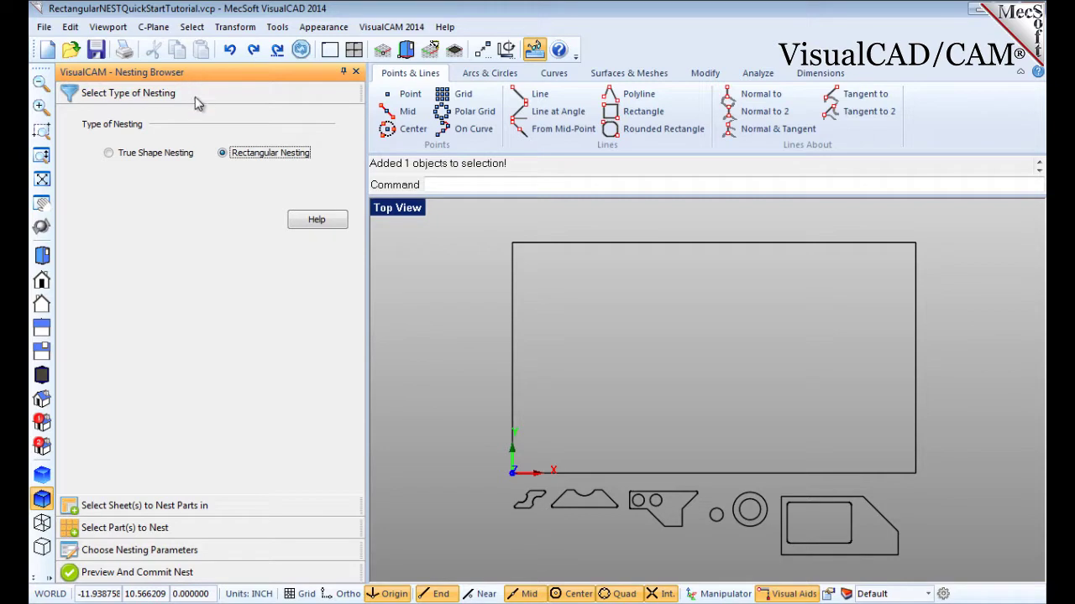
click(146, 507)
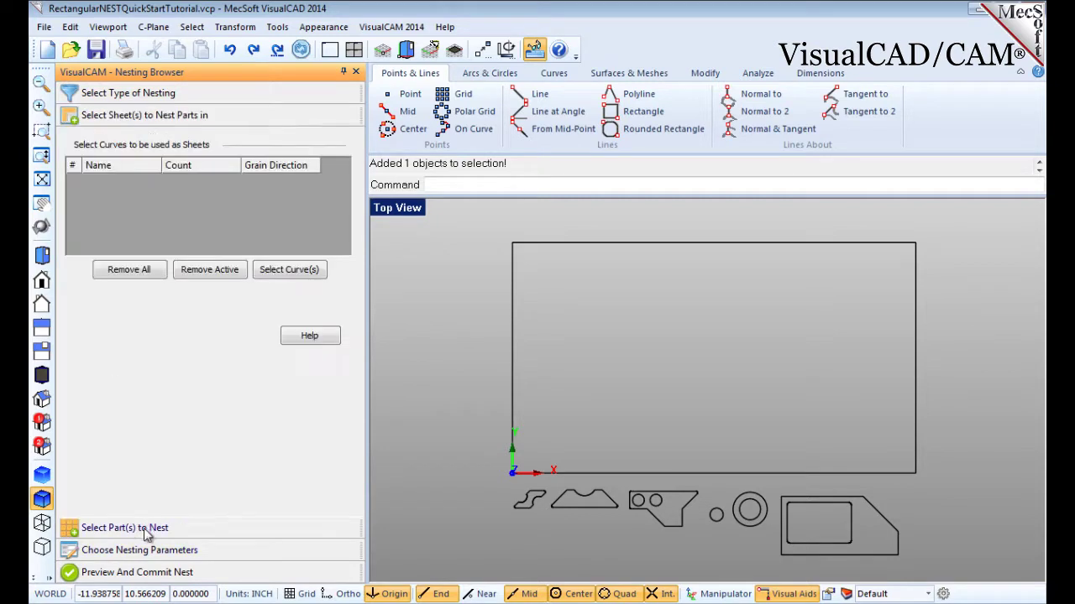
click(148, 530)
click(141, 557)
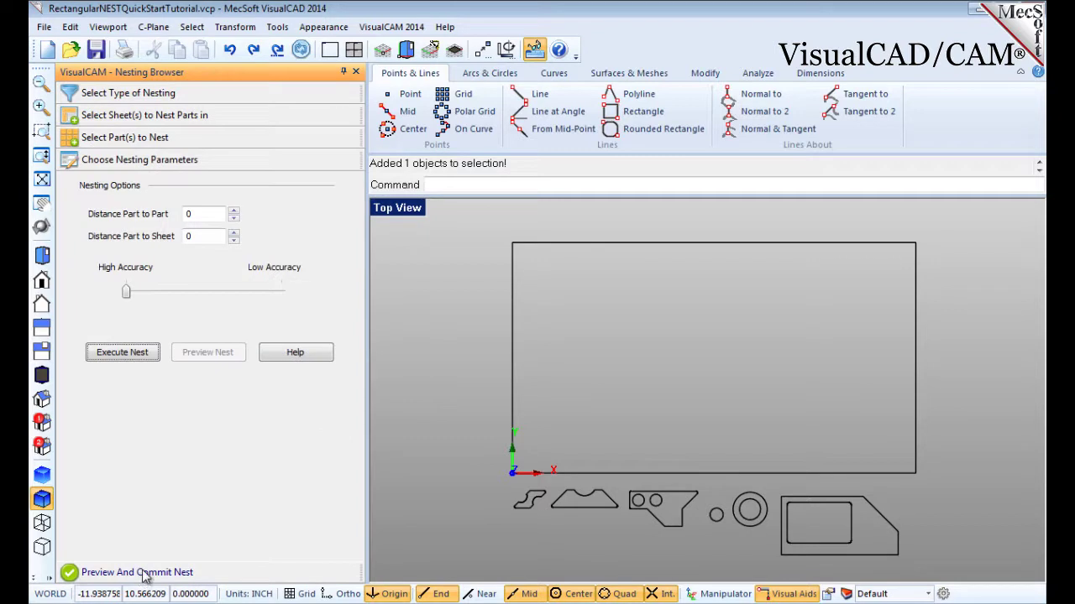
click(143, 573)
- Return to Select Type of Nesting with Rectangular Nesting, viewing and closing its Help
click(150, 95)
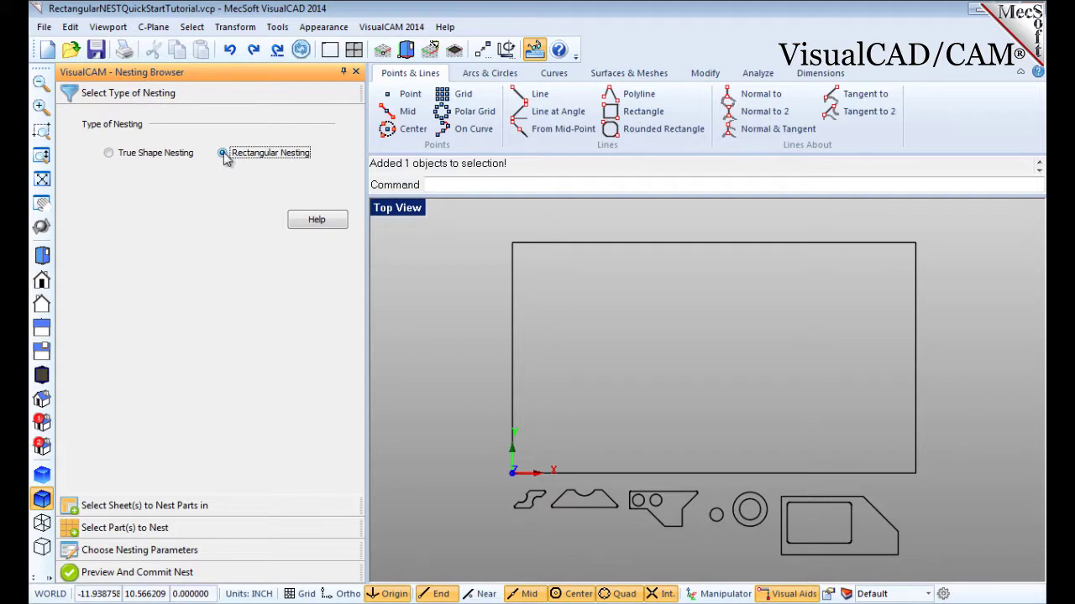
click(317, 221)
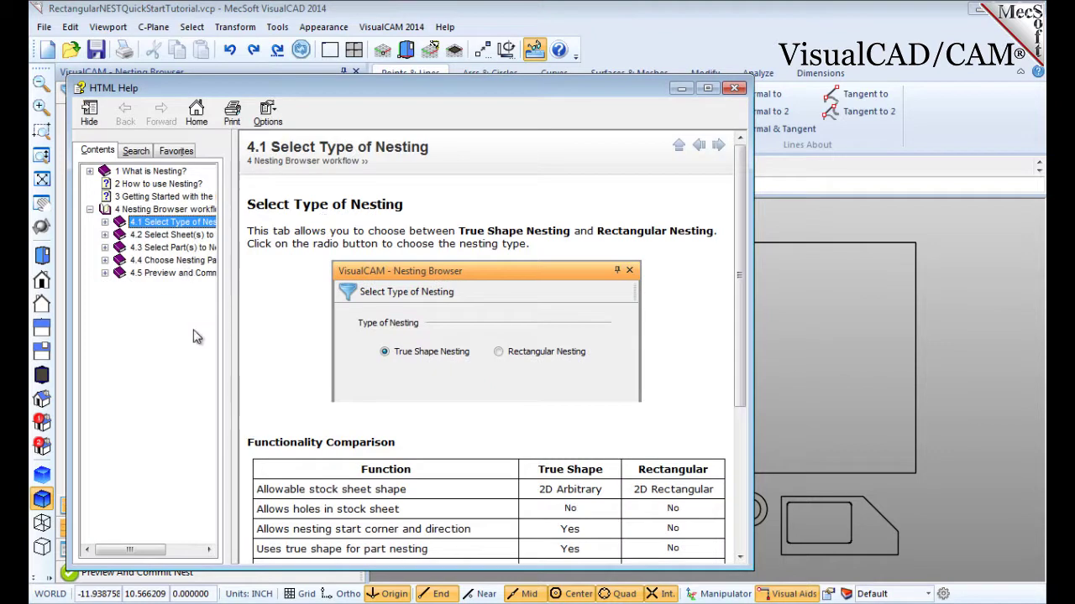
click(735, 89)
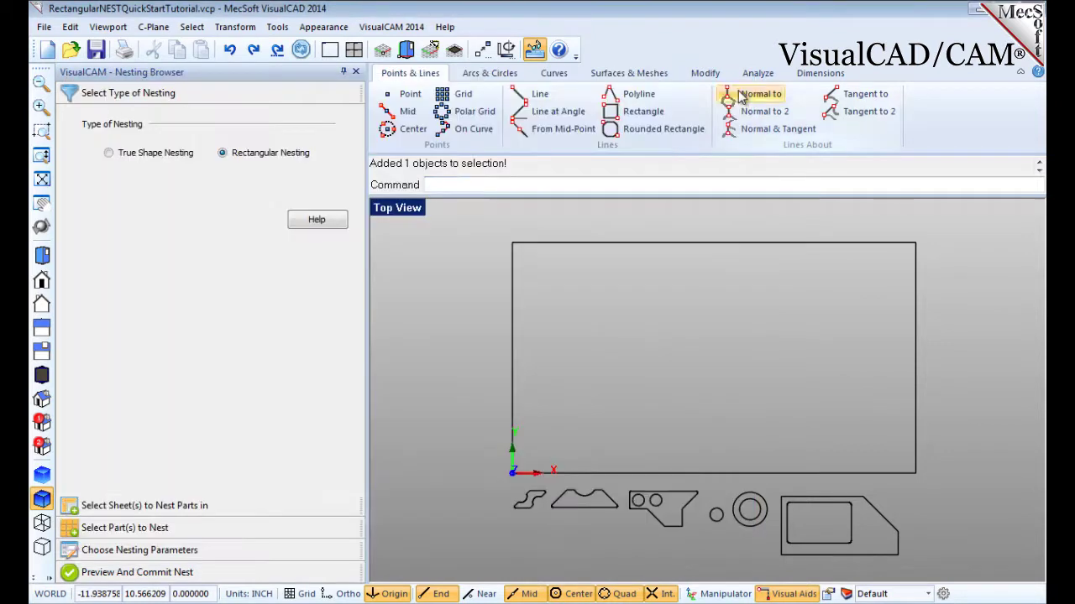
- Add the large rectangle as stock sheet Sheet 1
click(107, 507)
click(289, 273)
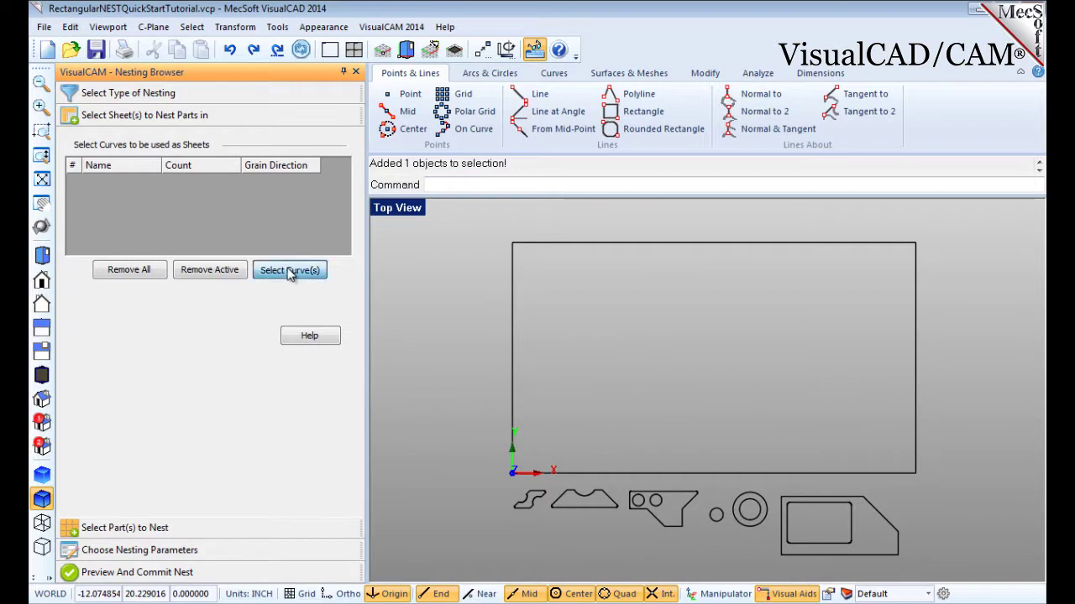
click(587, 244)
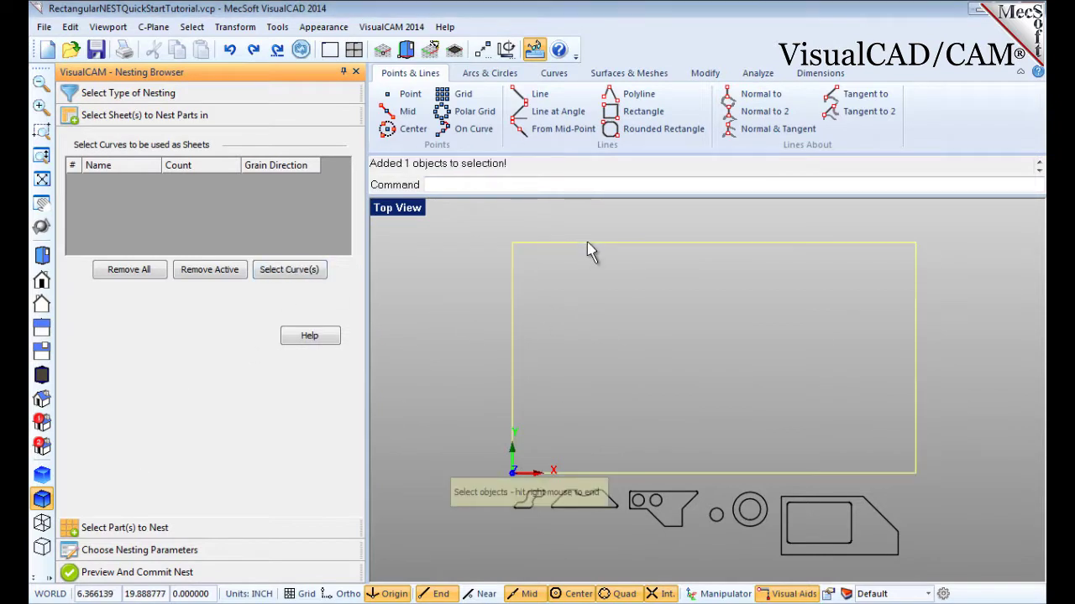
right_click(574, 314)
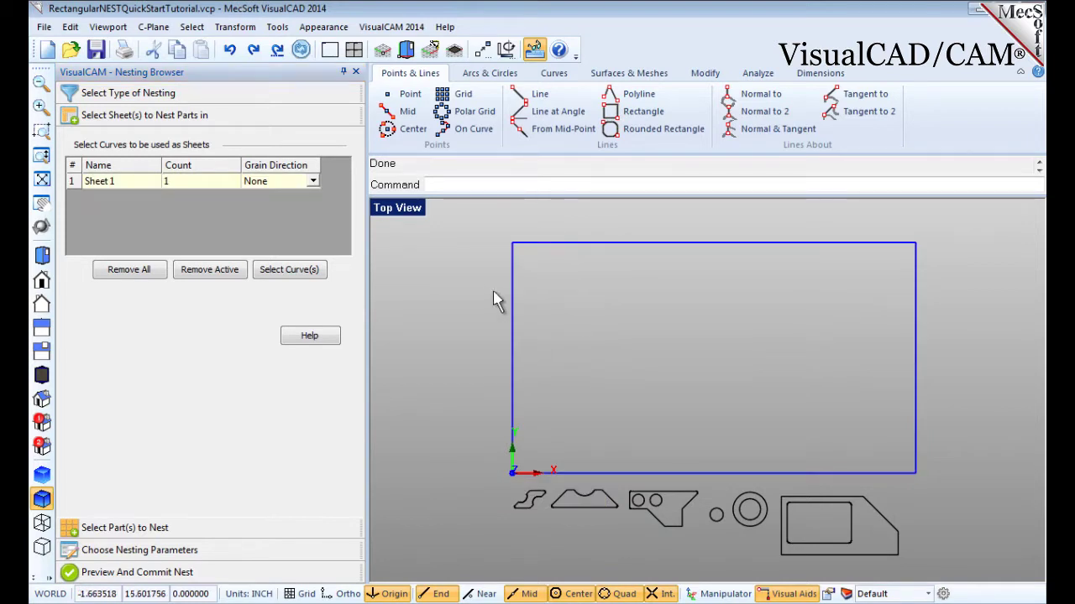
- Set Sheet 1's count to 2
click(114, 183)
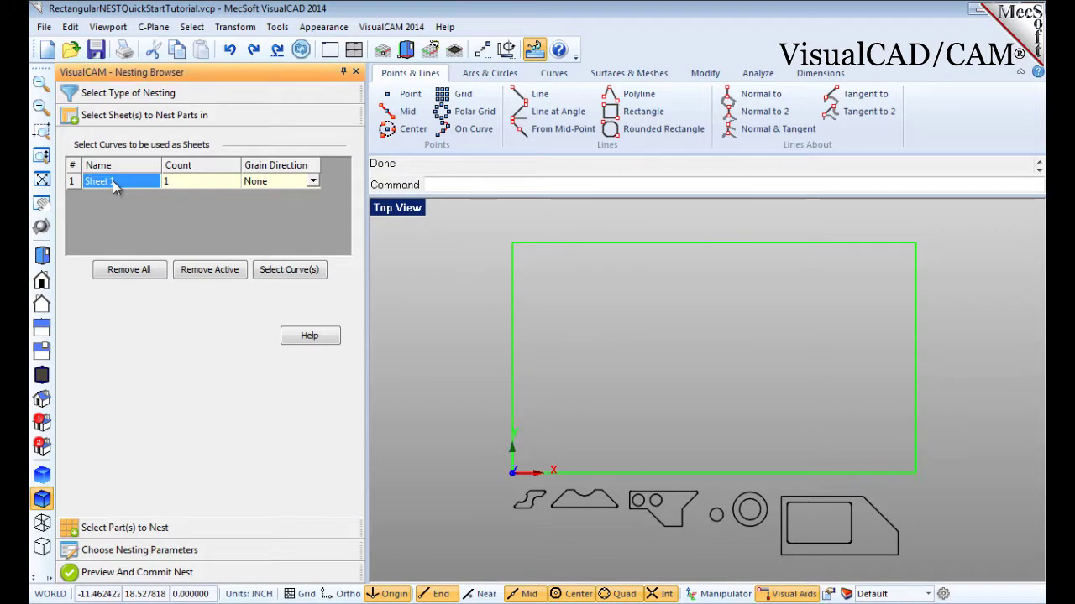
click(180, 183)
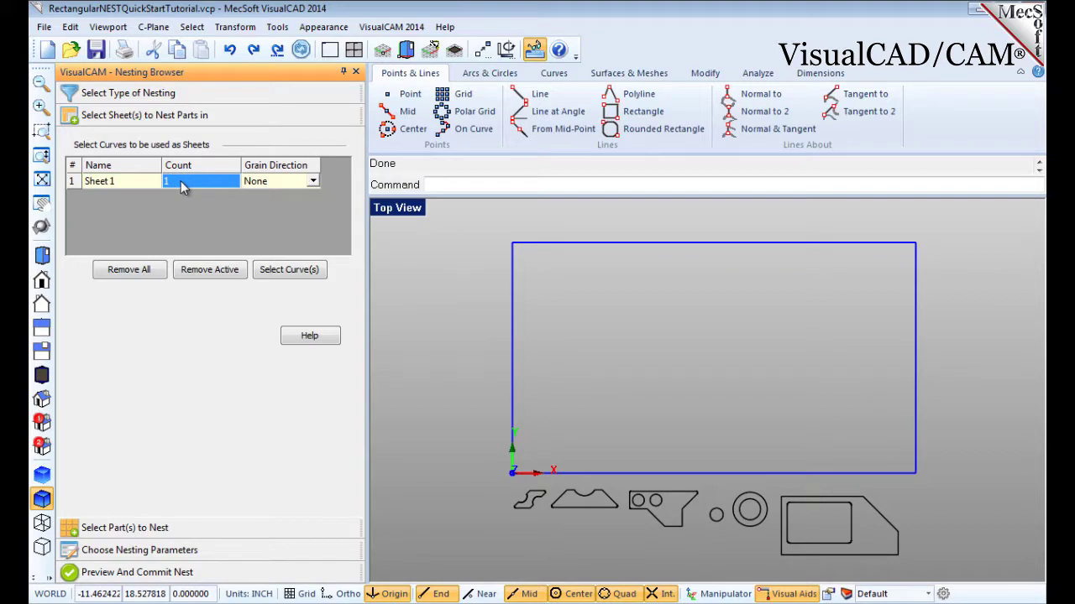
text(2)
key(Return)
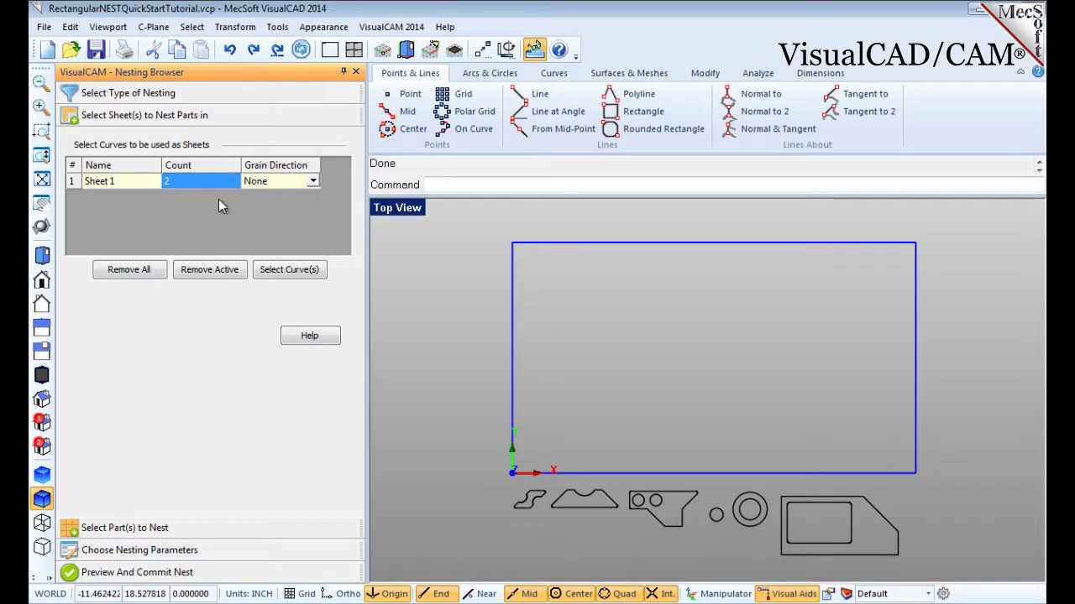
- Pick the S-shape, trapezoid, two-hole, small circle and large outlines as Parts 1–6
click(102, 531)
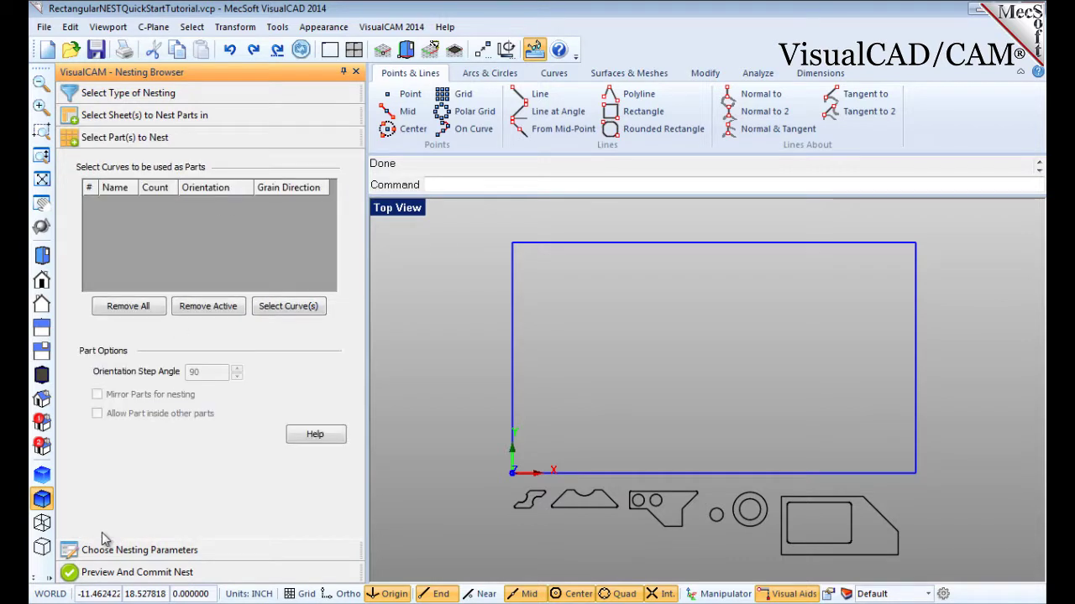
click(292, 313)
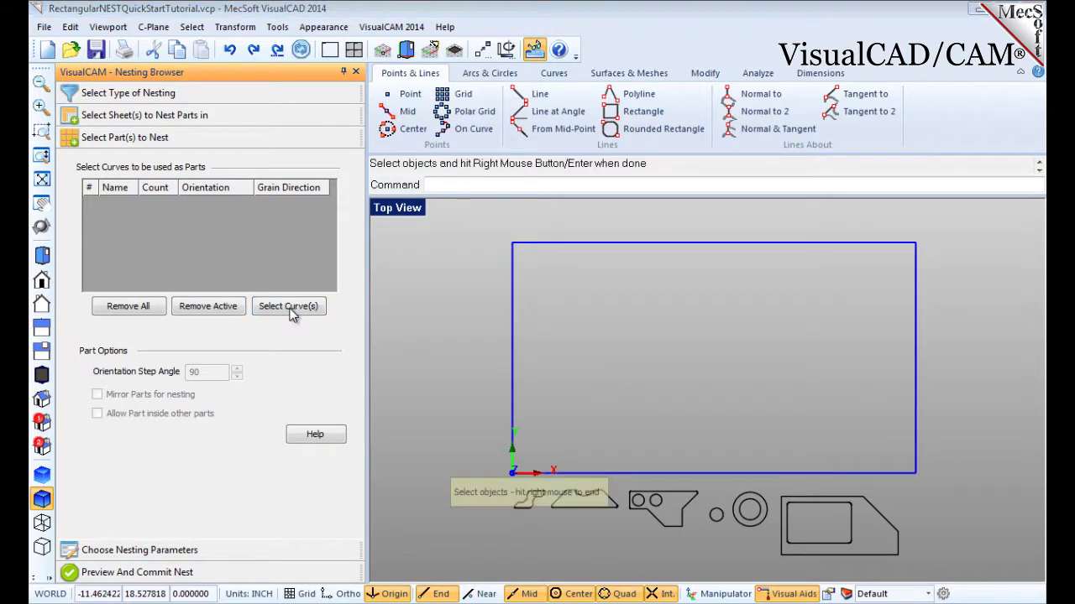
click(526, 507)
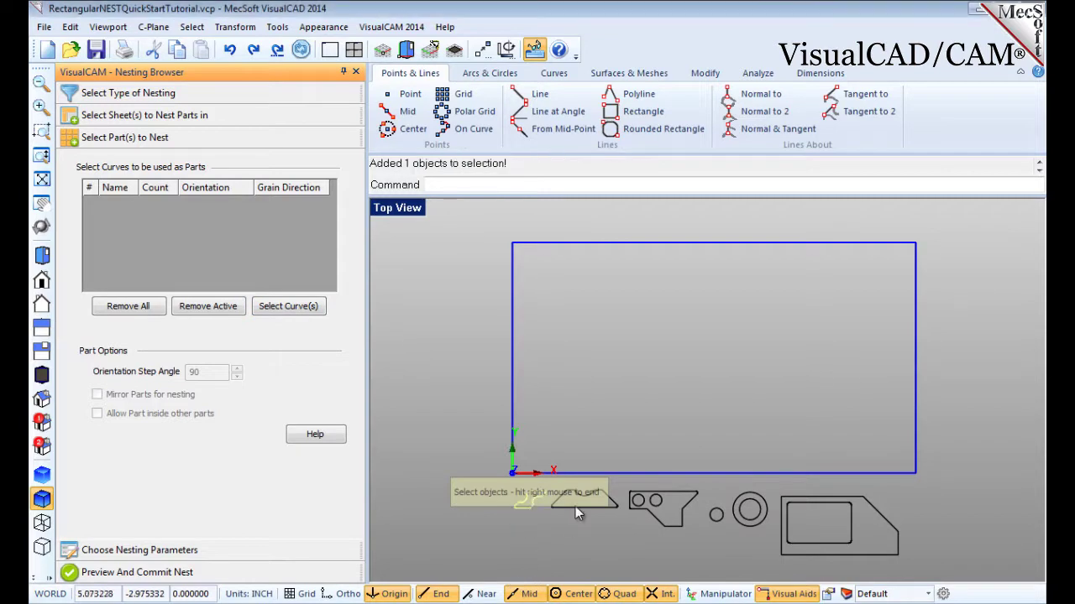
click(619, 507)
click(689, 522)
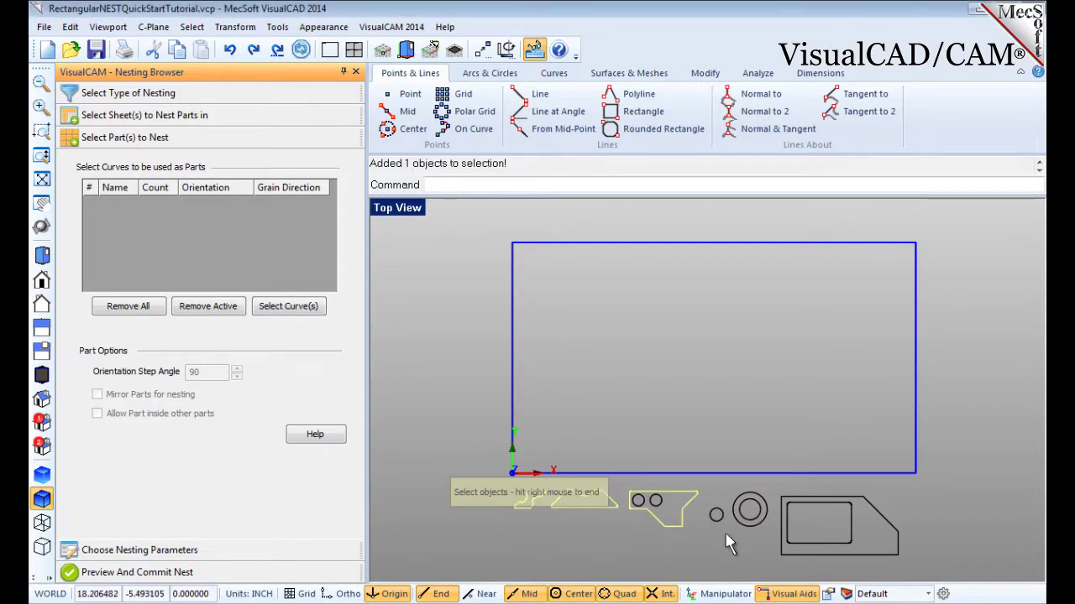
click(718, 517)
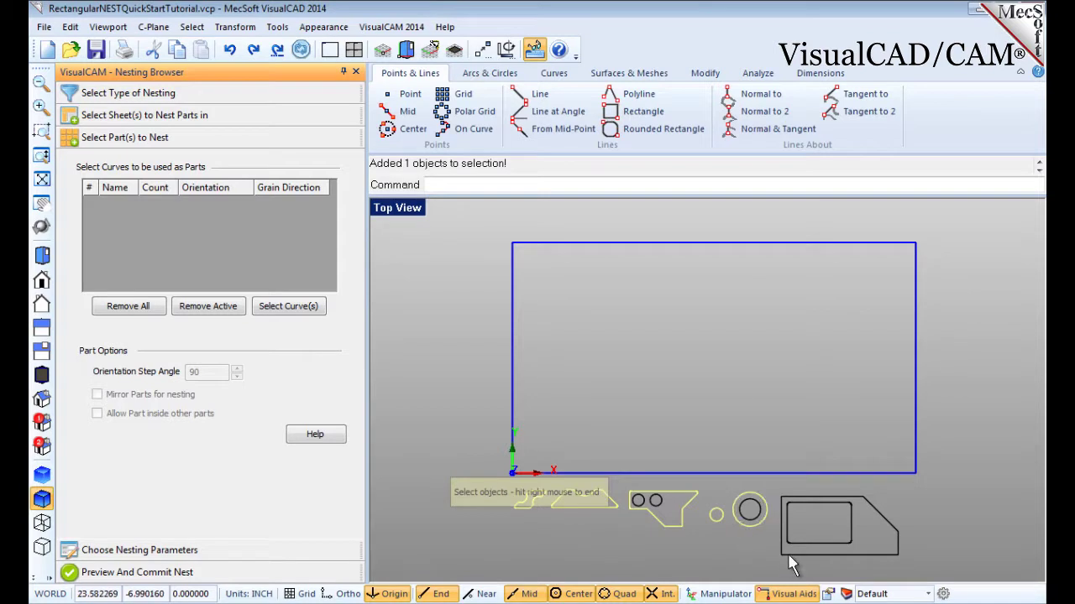
click(787, 554)
right_click(733, 559)
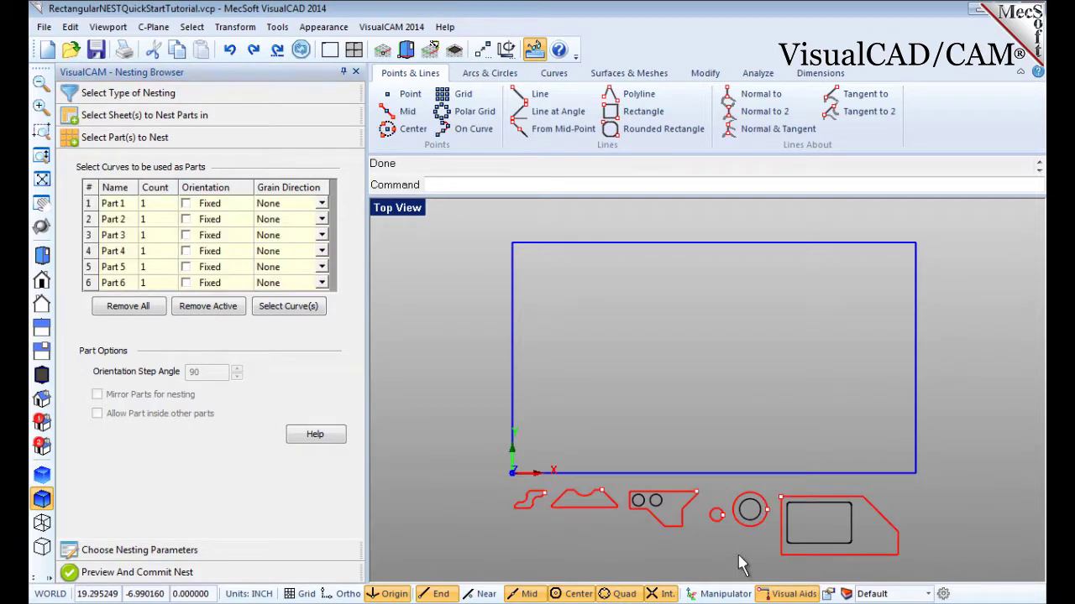
- Window-select all part curves to add the remaining parts, up to Part 10
click(288, 305)
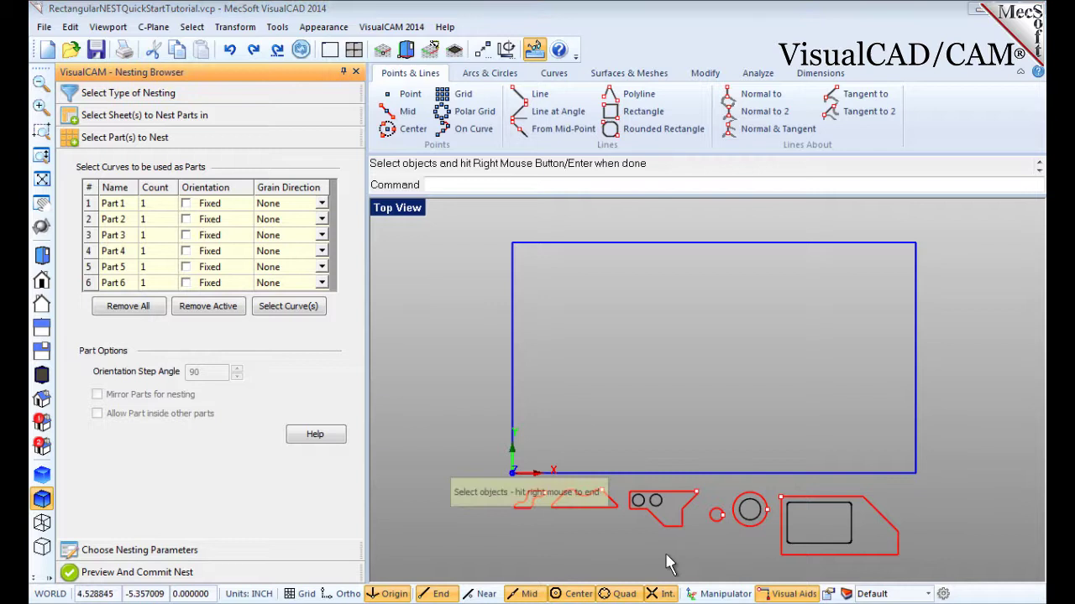
drag(577, 551, 941, 485)
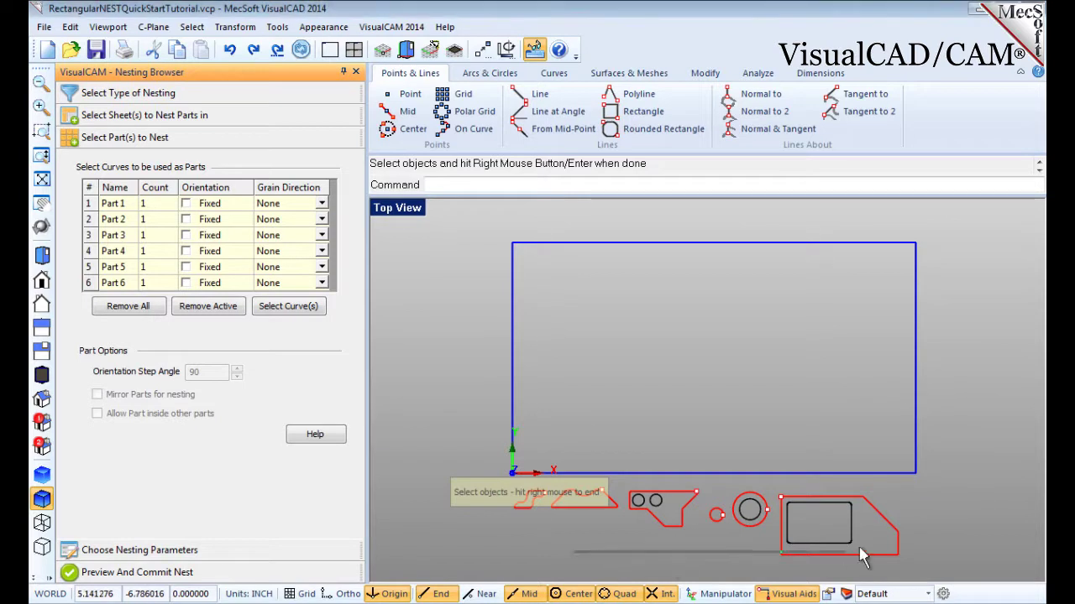
right_click(930, 485)
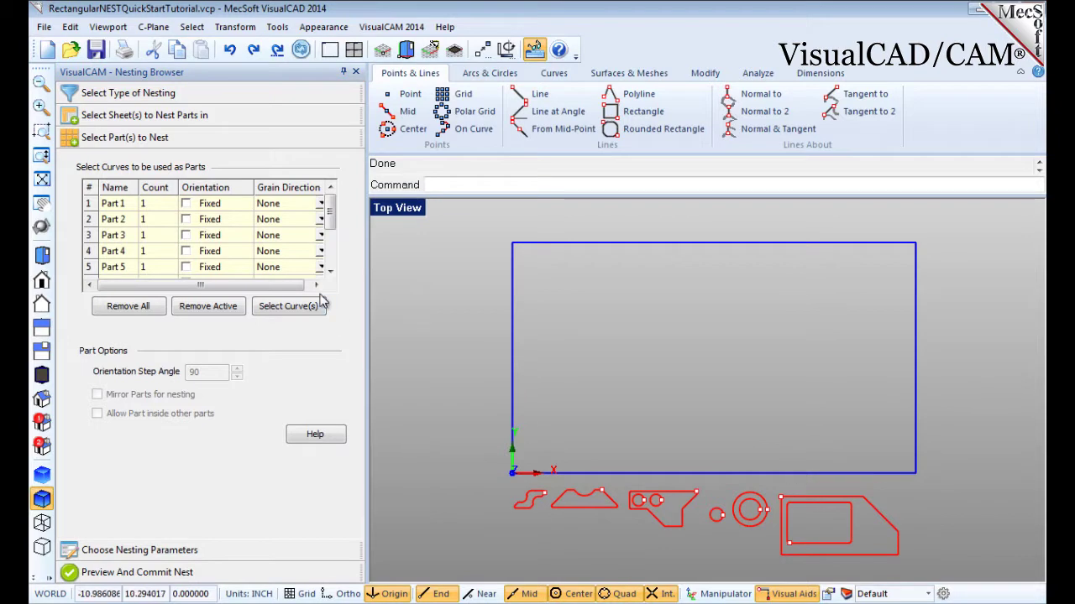
mouse_move(334, 228)
mouse_down()
mouse_move(336, 267)
mouse_move(342, 223)
mouse_up()
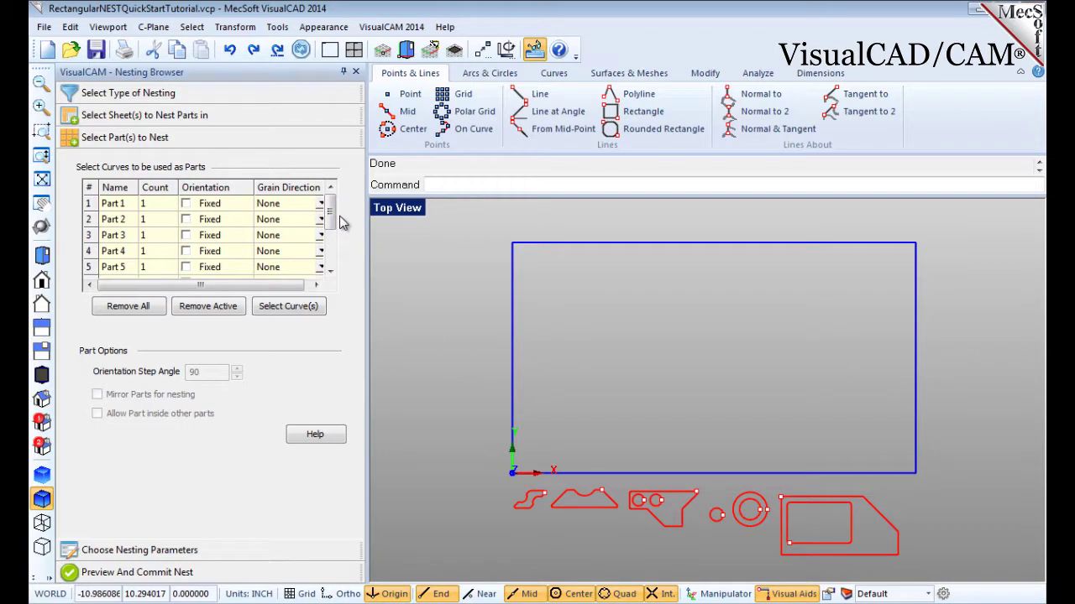
- Click through the part rows to identify which shape is Part 1 through Part 10
click(115, 210)
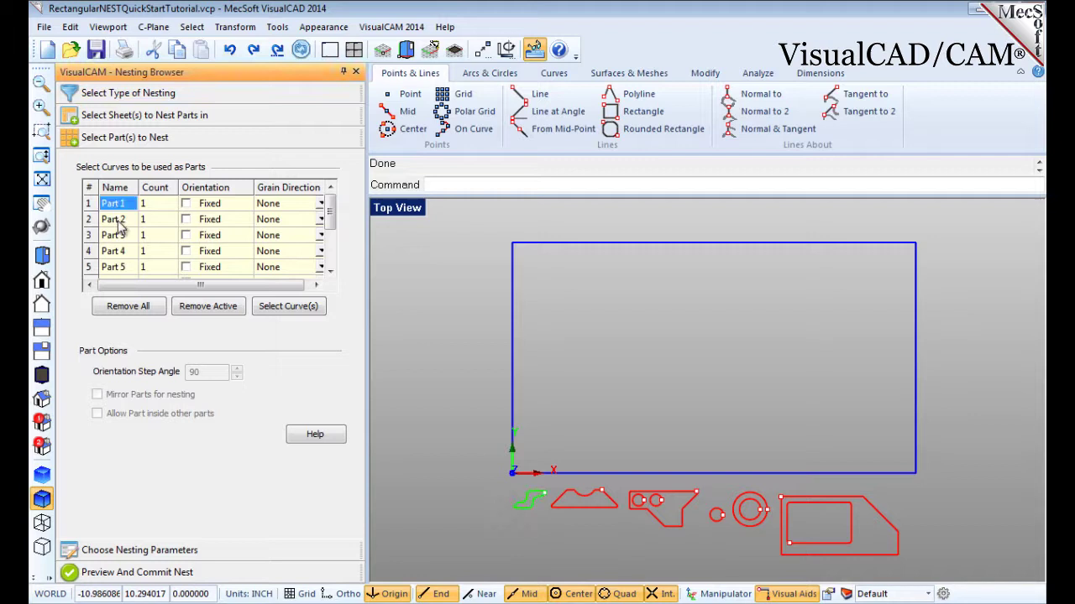
click(118, 222)
click(118, 237)
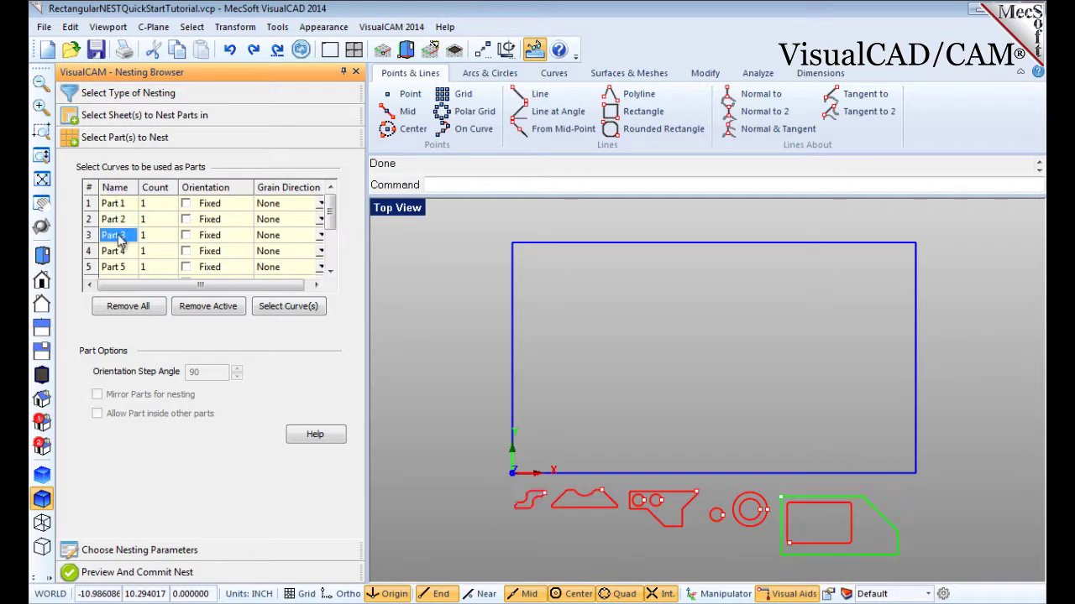
click(118, 252)
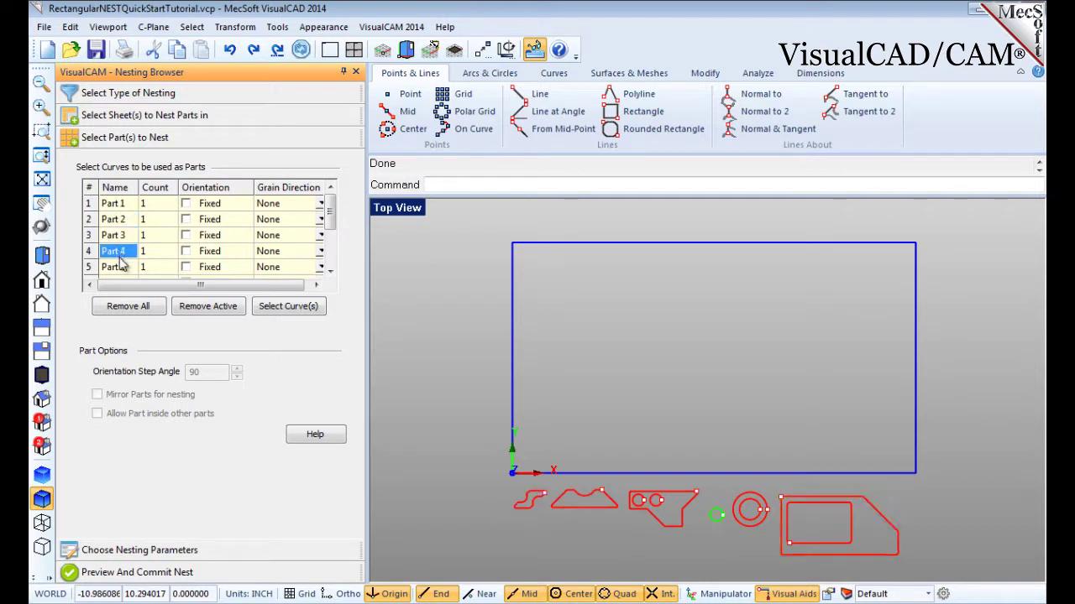
click(120, 267)
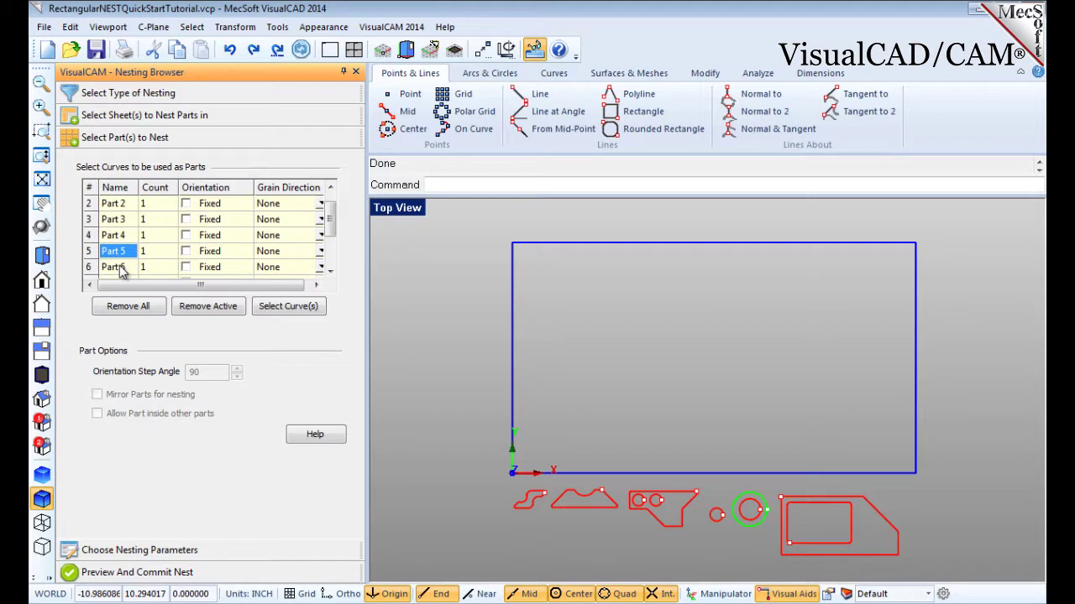
click(120, 267)
scroll(120, 270, up, 1)
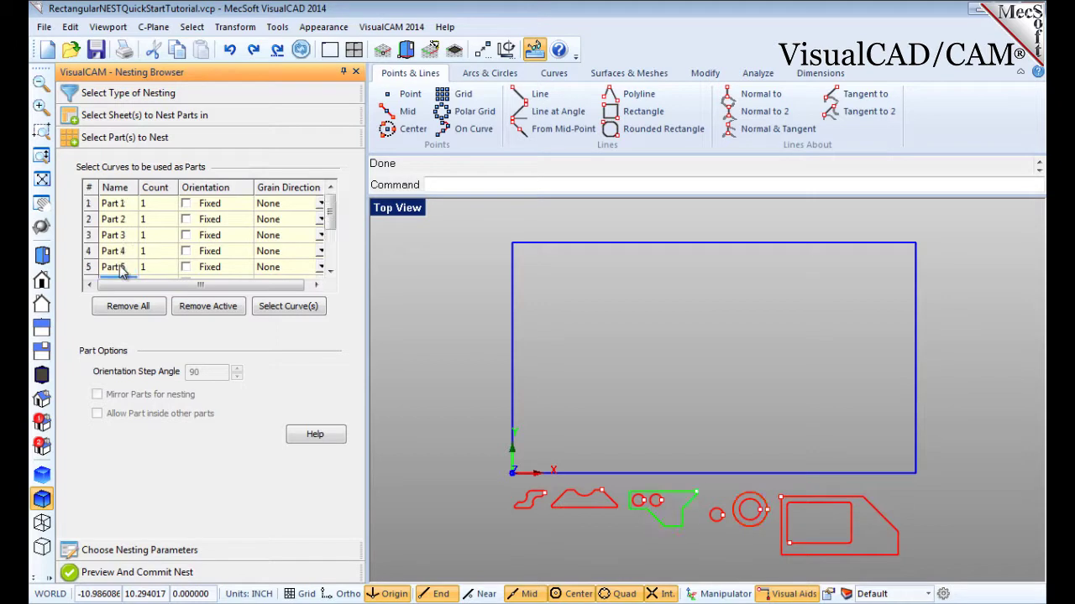
scroll(120, 270, down, 1)
scroll(120, 271, down, 1)
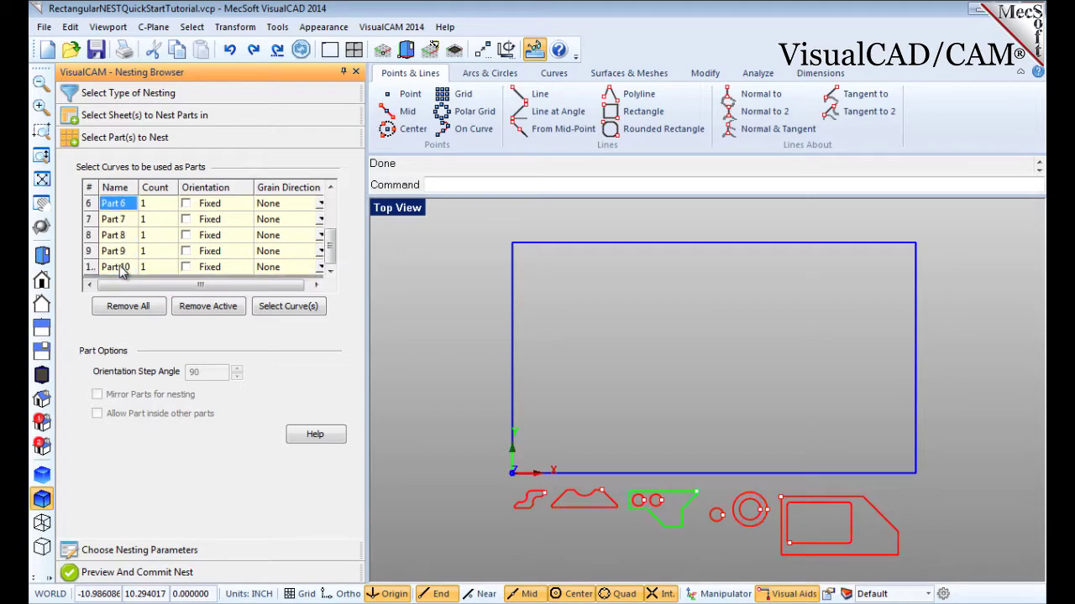
click(118, 267)
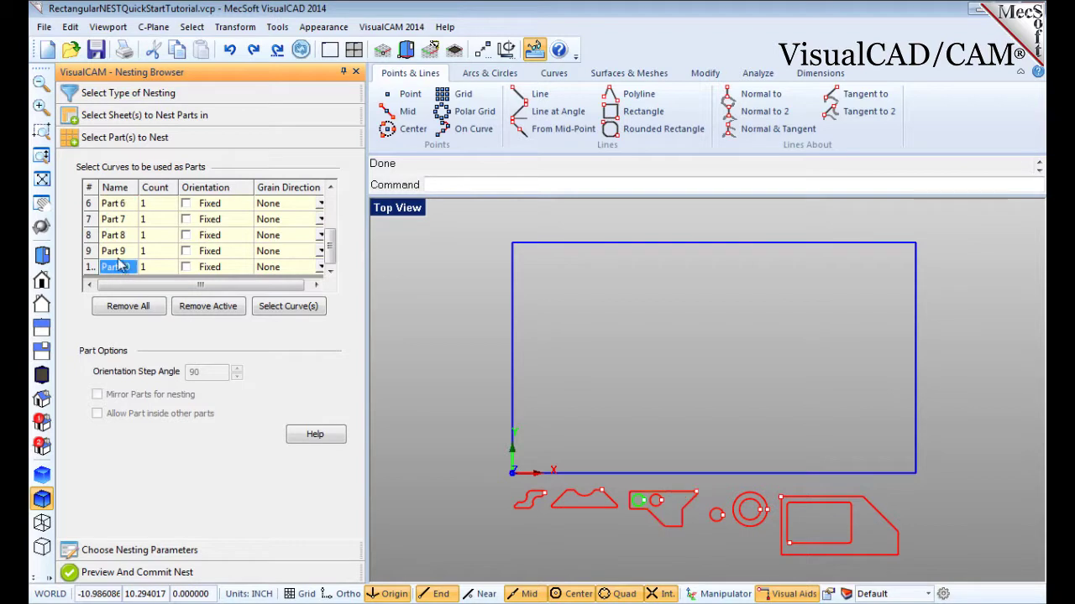
click(118, 252)
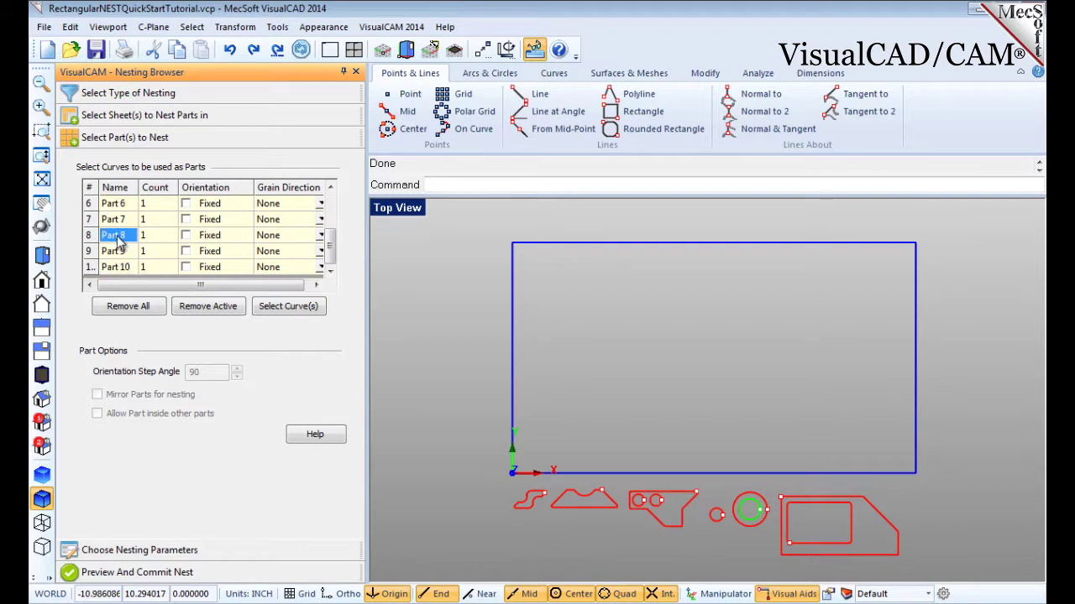
scroll(120, 241, up, 2)
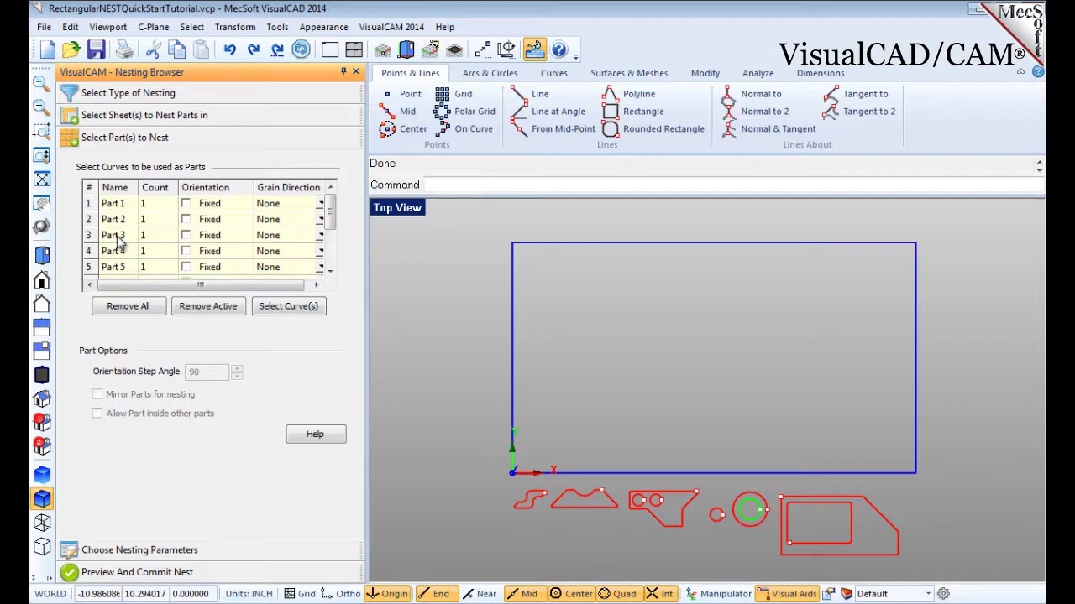
click(113, 206)
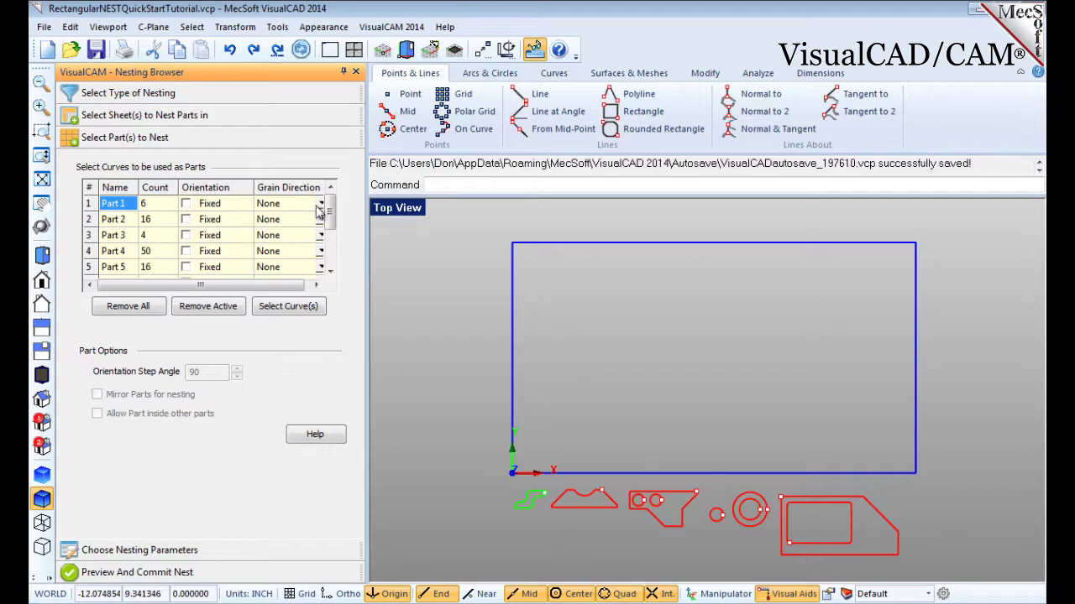
drag(332, 215, 332, 257)
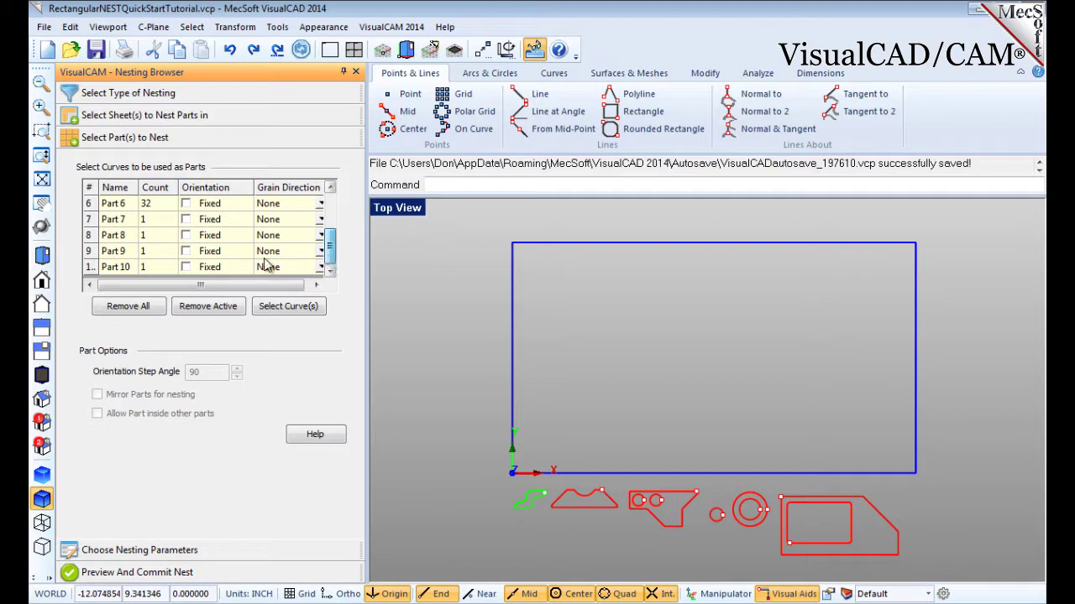
click(119, 267)
click(122, 235)
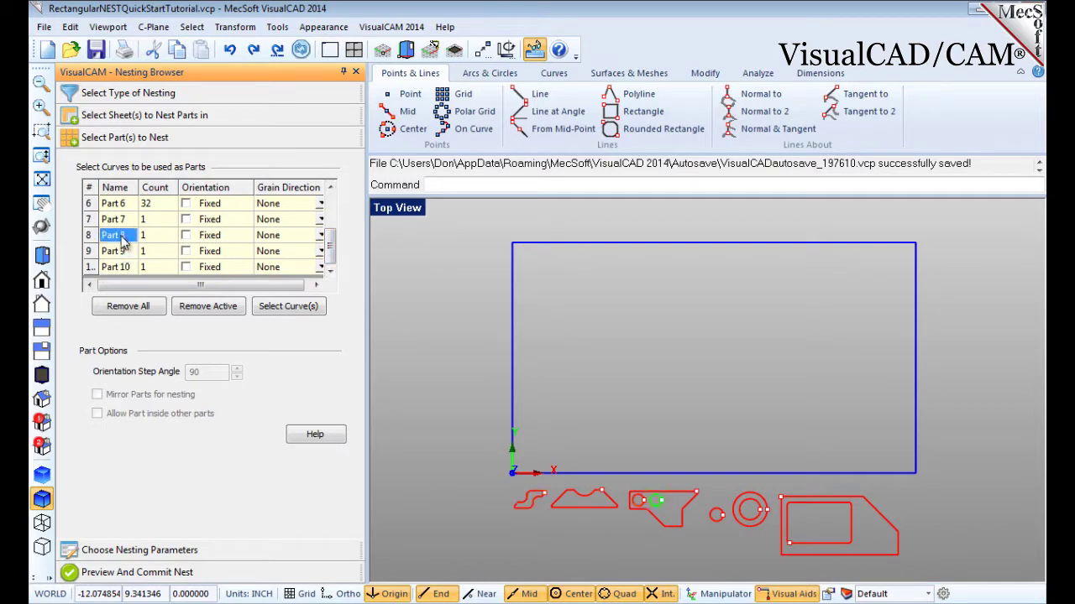
click(122, 219)
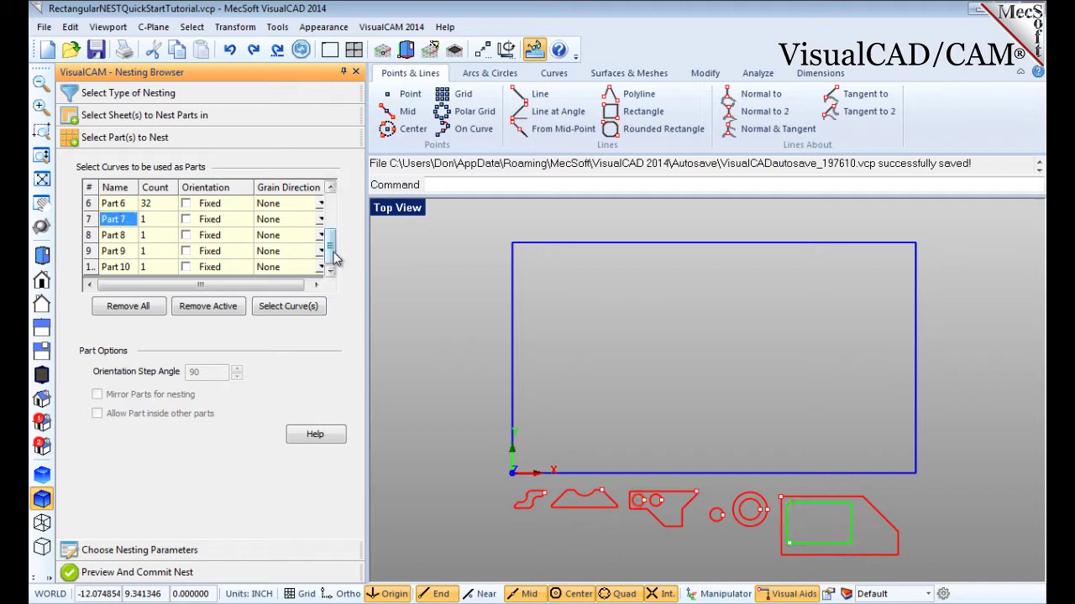
drag(331, 254, 332, 215)
click(124, 206)
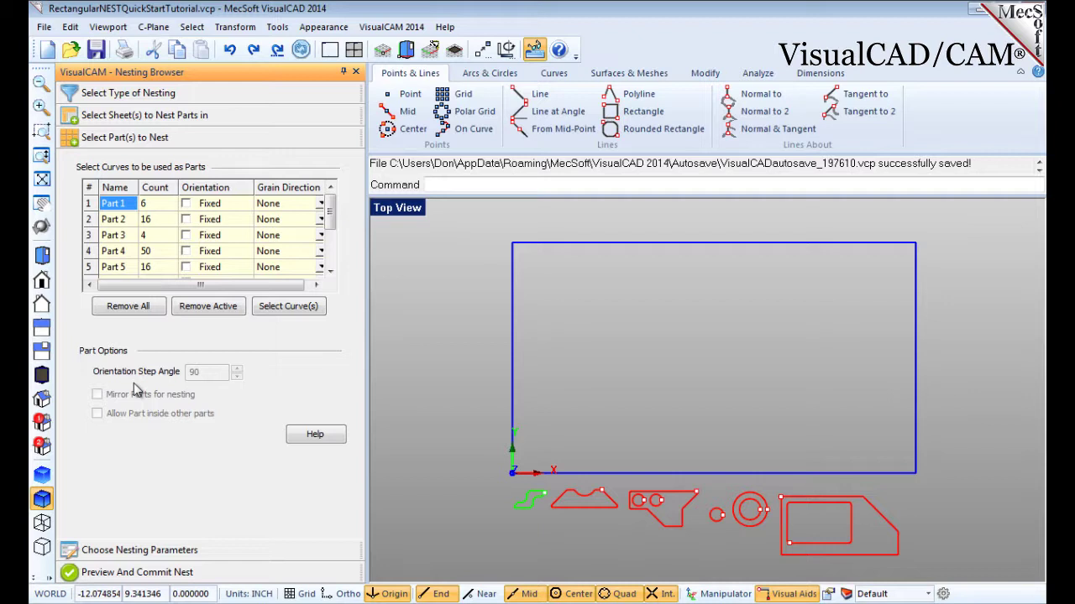
- Enter 0.15 part-to-part and 0.25 part-to-sheet distances, then execute the nest
click(130, 552)
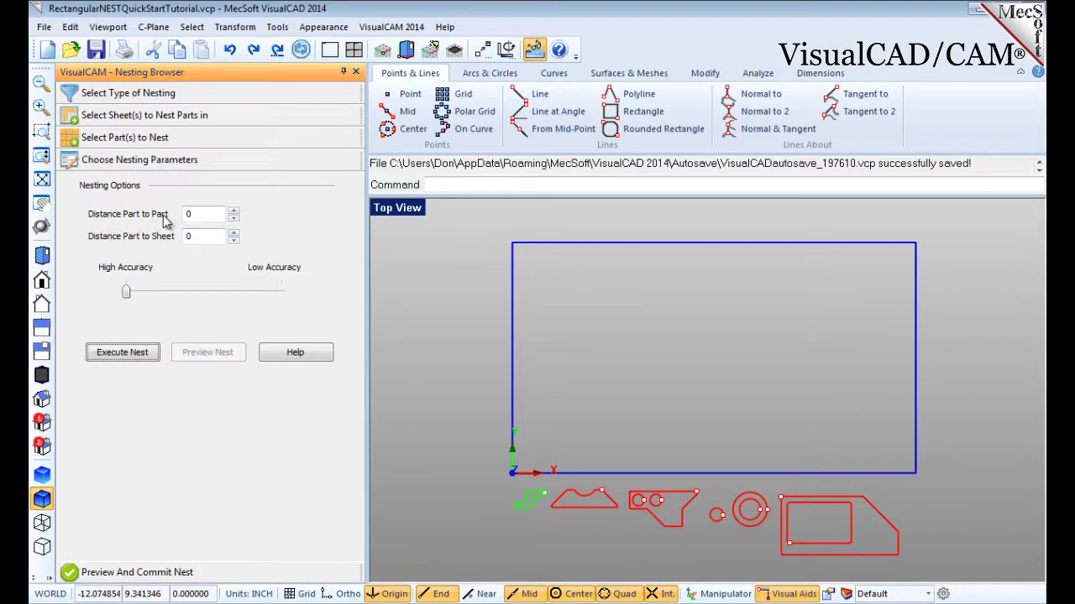
drag(209, 215, 155, 223)
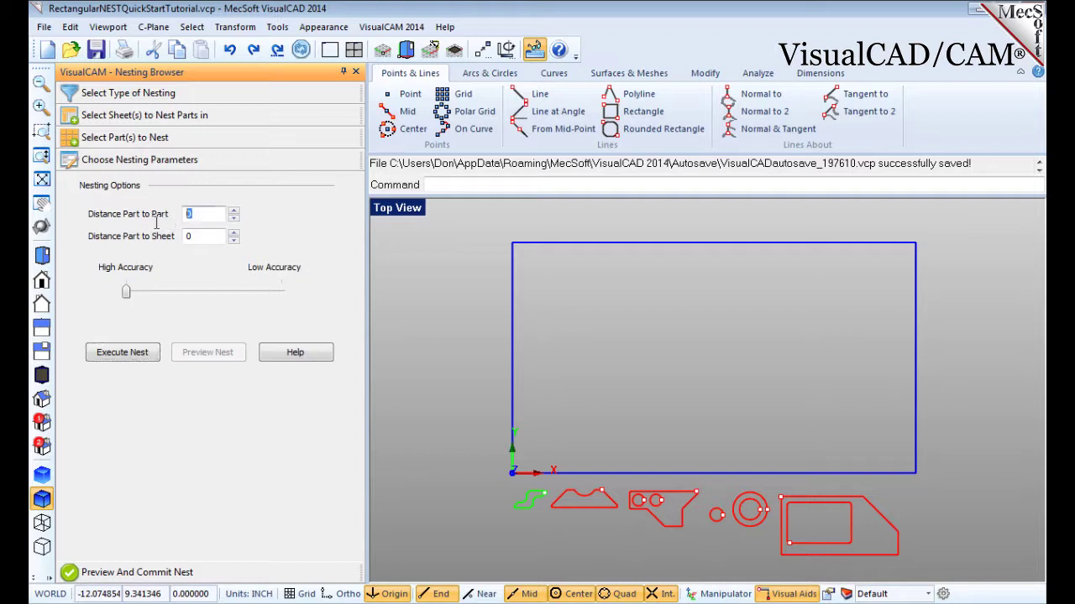
text(0.)
text(15)
click(207, 236)
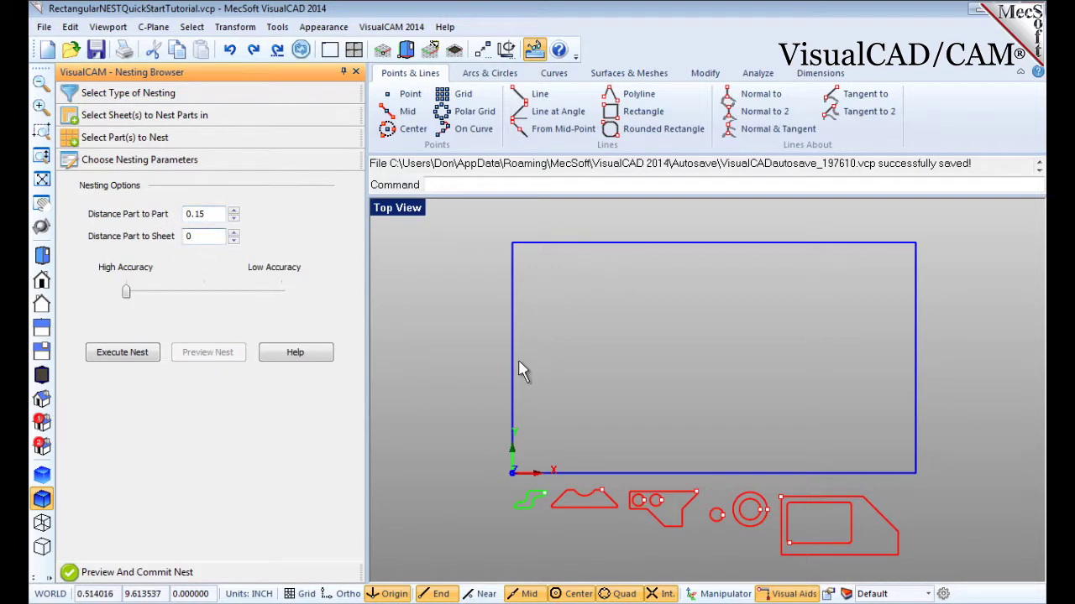
double_click(190, 237)
text(0.)
text(25)
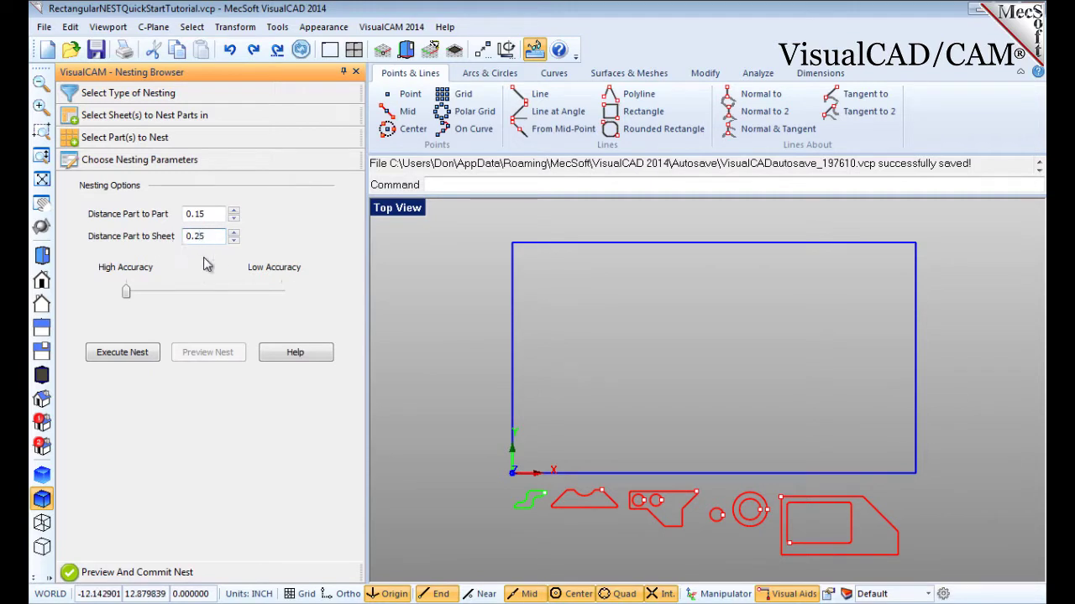
click(128, 356)
- Finish the nest and preview Sheet 1-2 (77.76%) and Sheet 1-1 (86.15%)
click(221, 353)
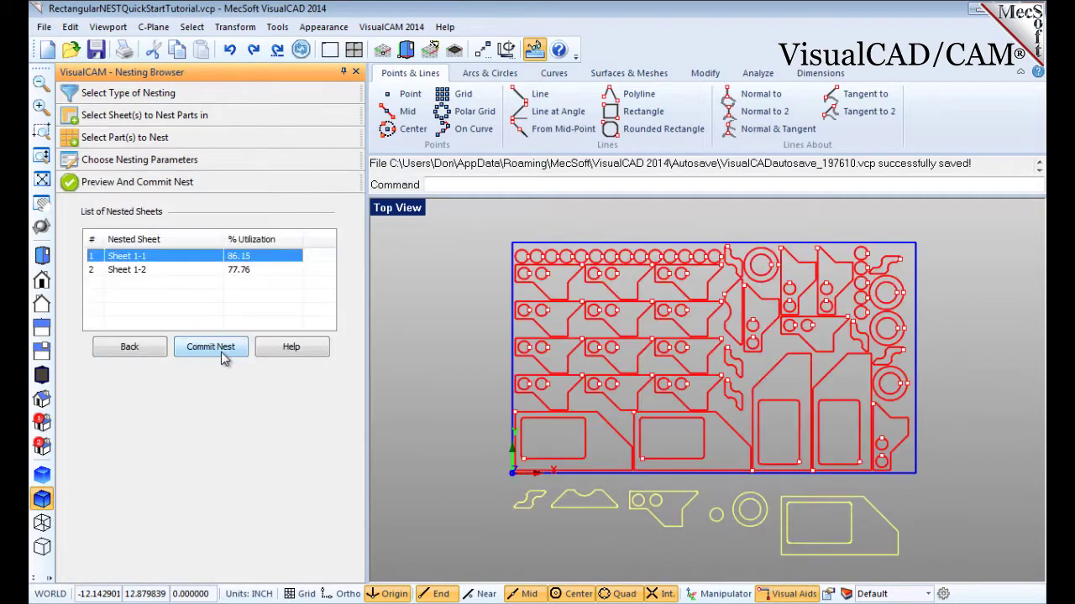
click(153, 270)
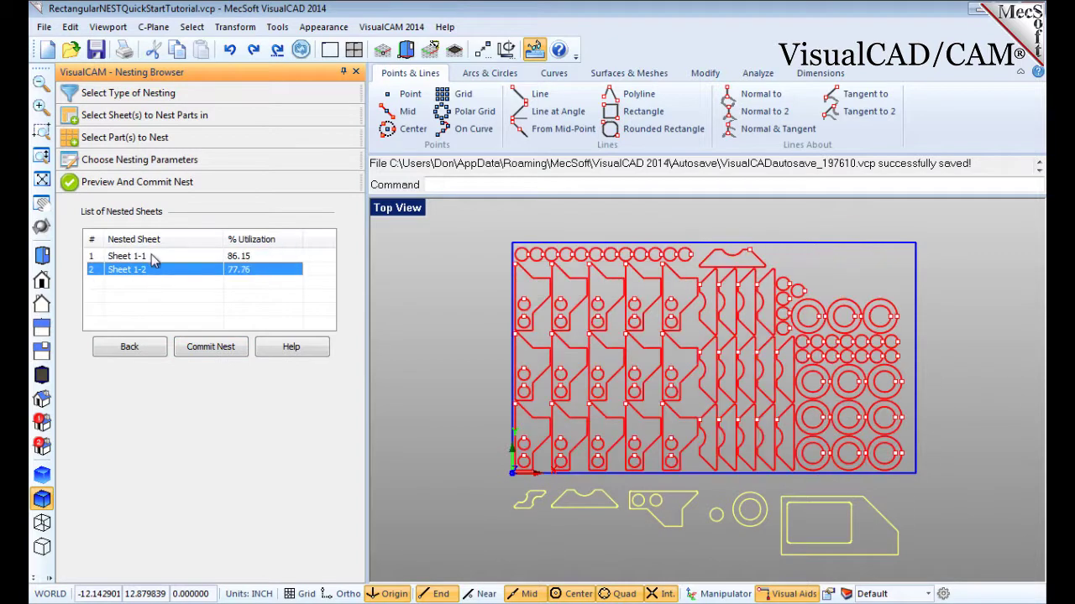
click(155, 261)
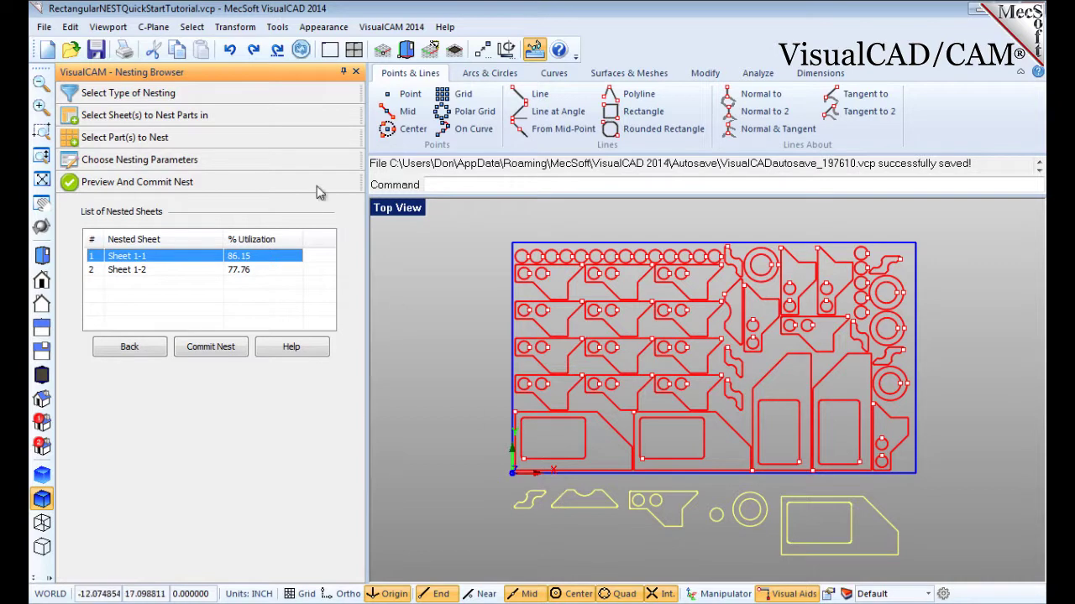
- Set Sheet 1's grain direction to Along X
click(126, 120)
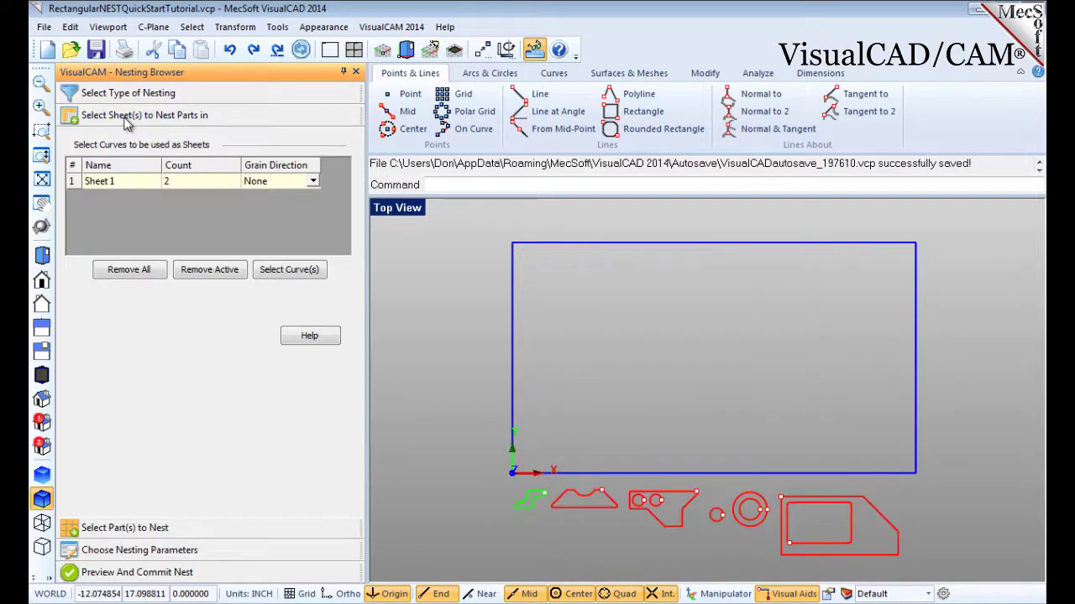
click(313, 183)
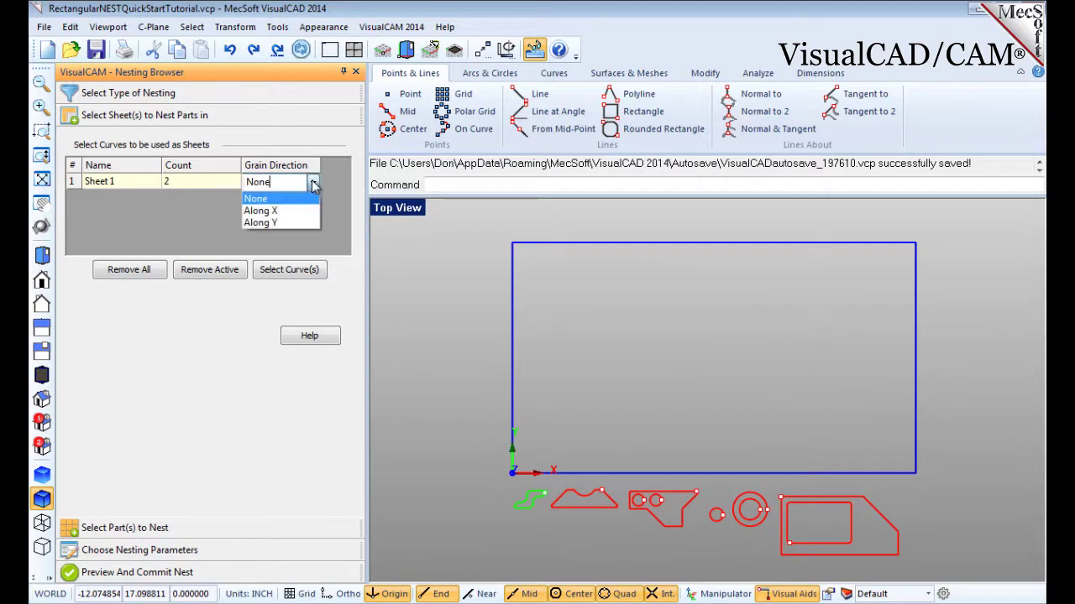
click(277, 211)
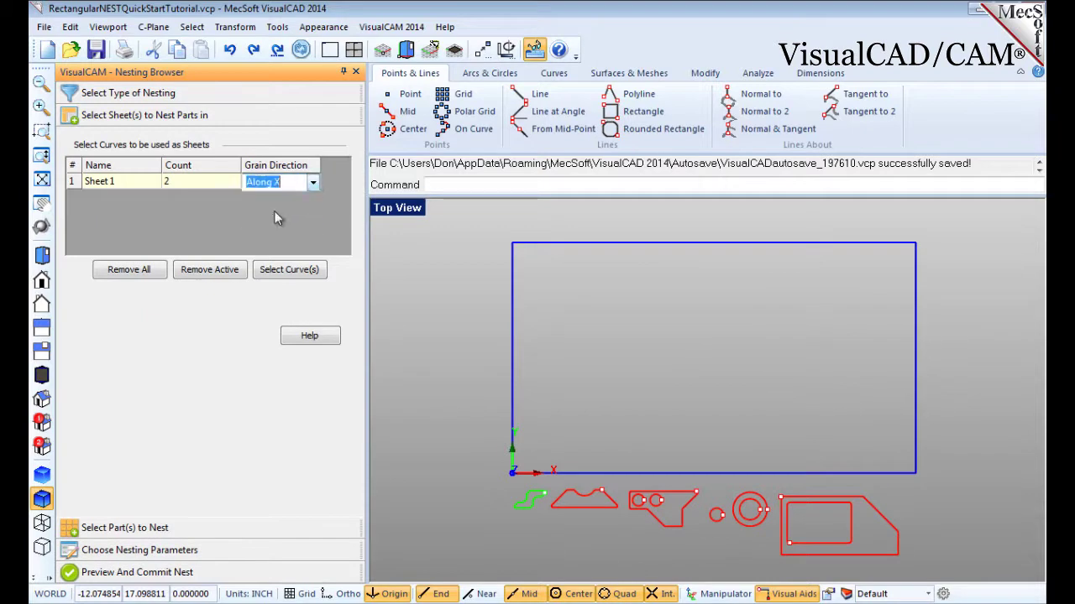
click(190, 223)
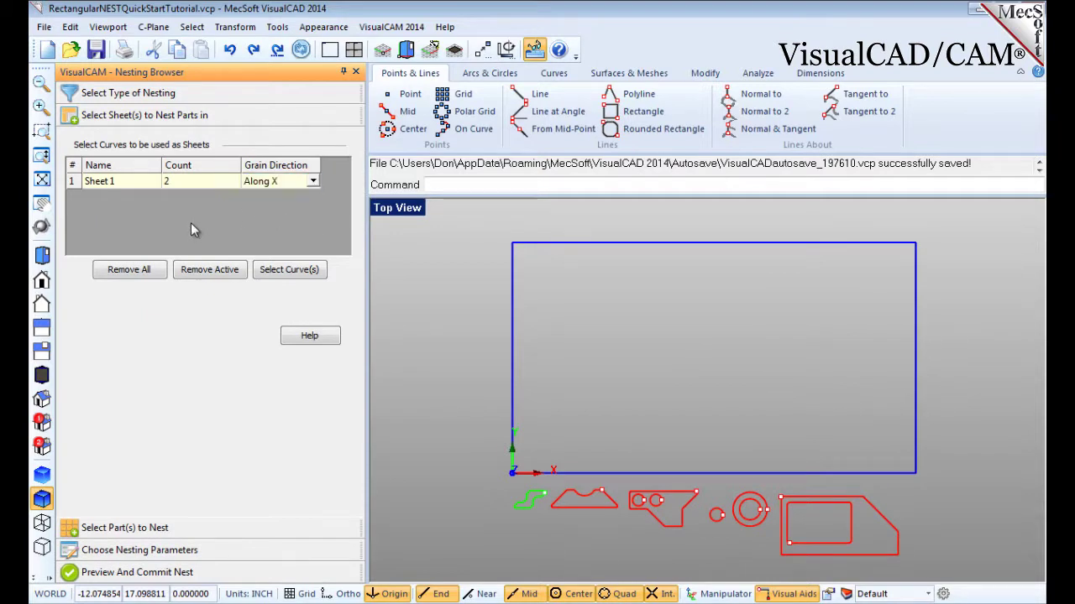
- Set Part 3's grain direction to Along Y
click(107, 534)
click(108, 237)
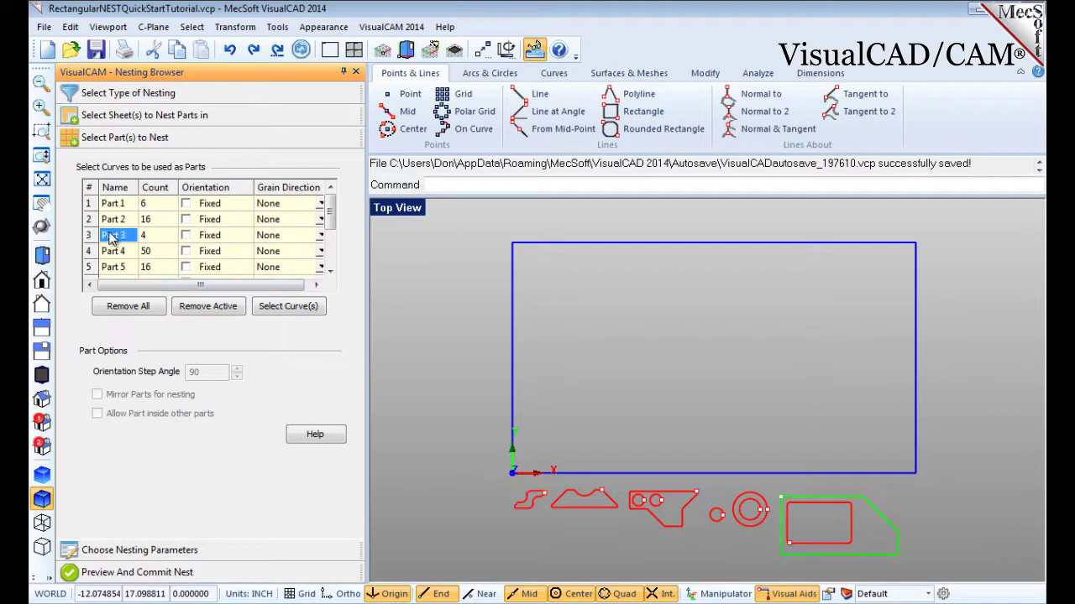
click(322, 239)
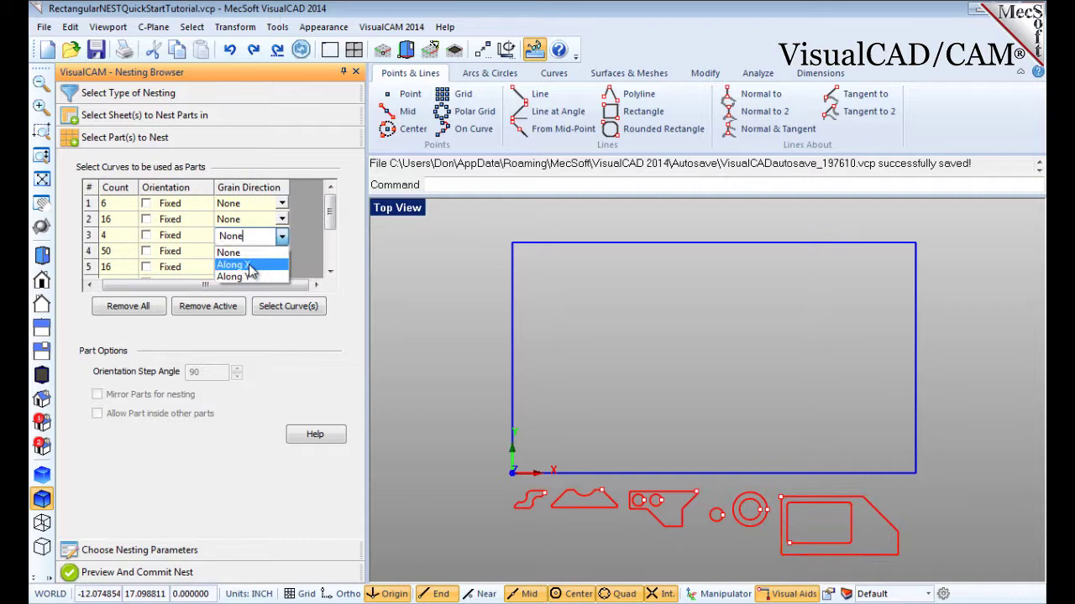
click(238, 277)
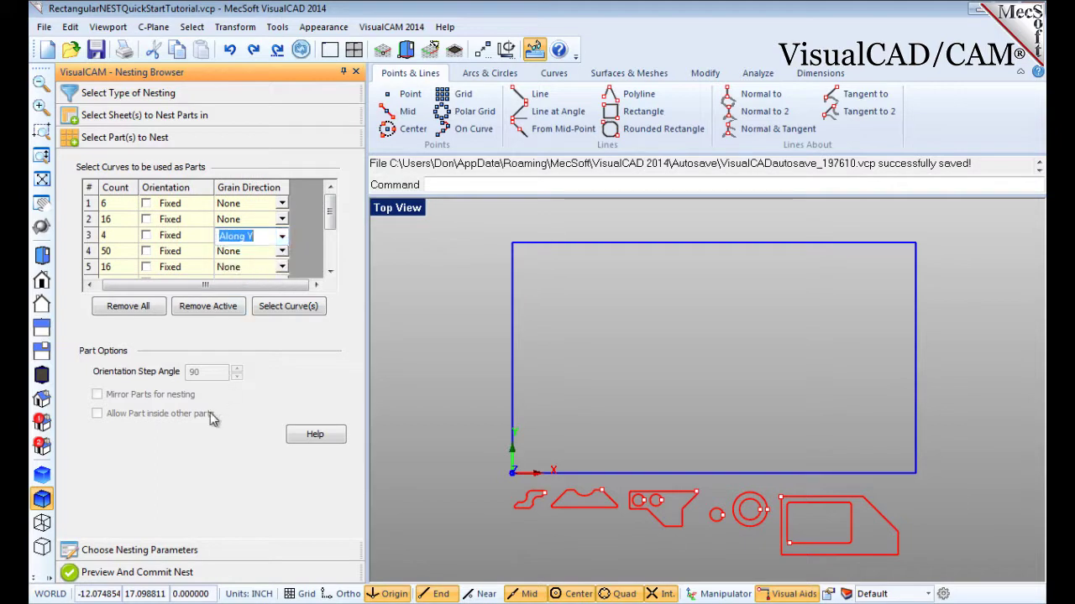
- Re-execute the nest, yielding Sheet 1-1 at 87.45% and Sheet 1-2 at 76.46%
click(128, 551)
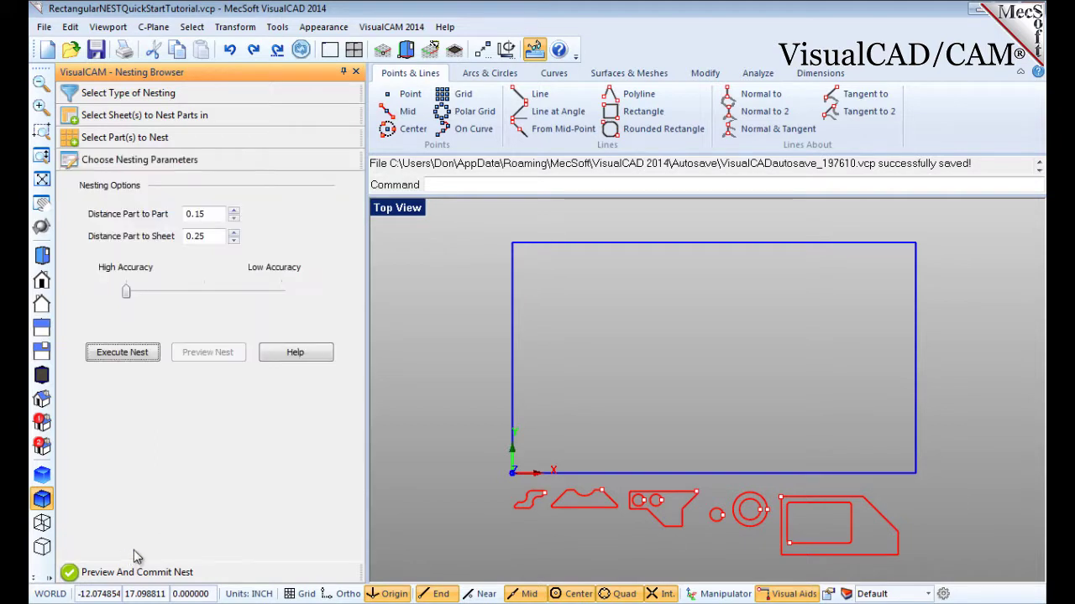
click(127, 358)
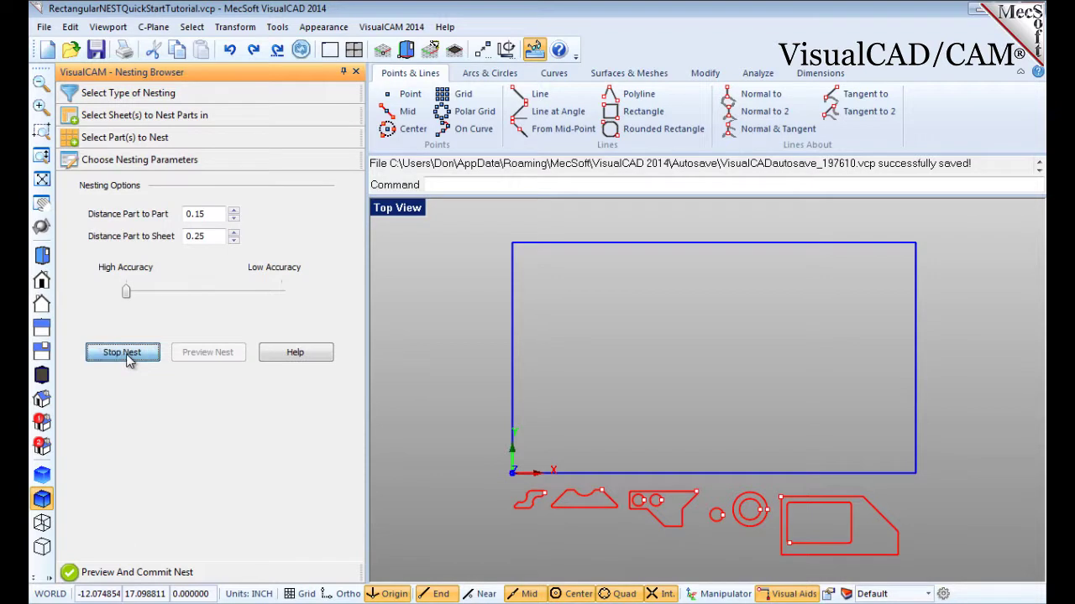
click(211, 353)
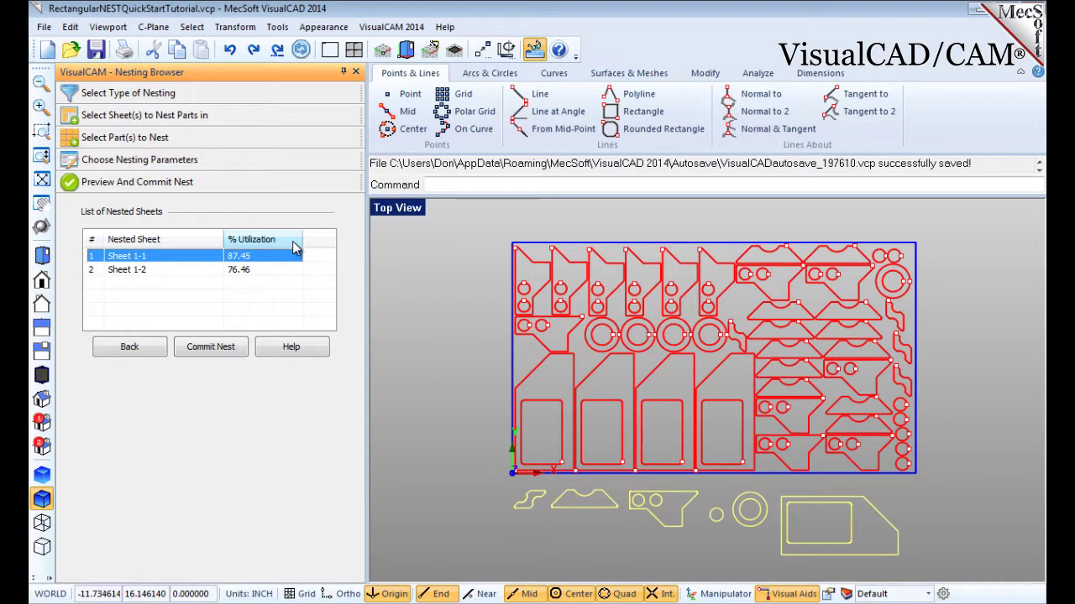
- Commit the nest onto layers Sheet 1-1 and Sheet 1-2 and show the Layers panel
click(223, 354)
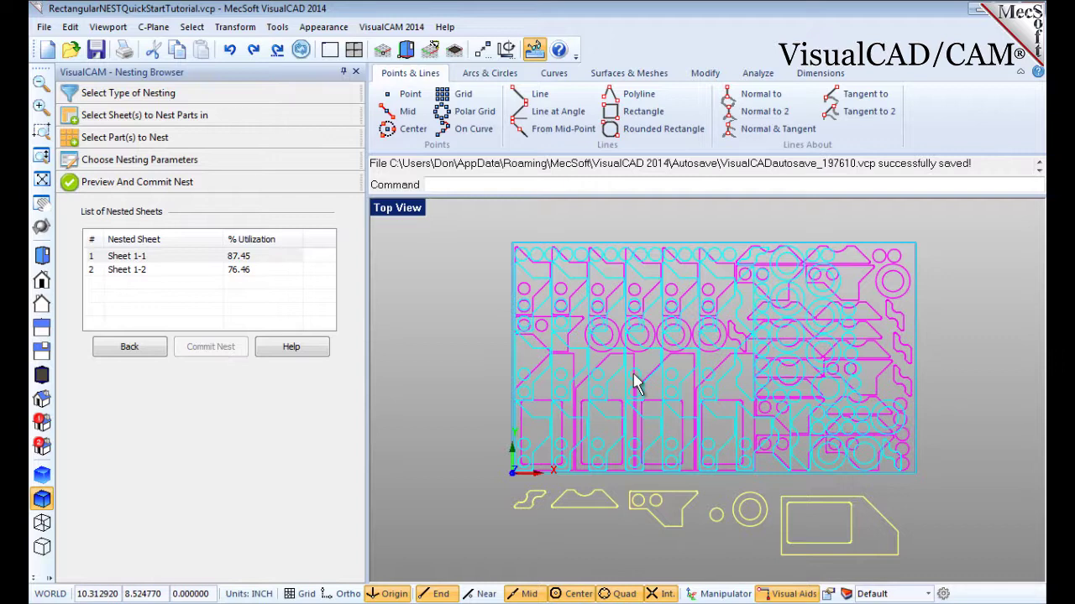
click(846, 594)
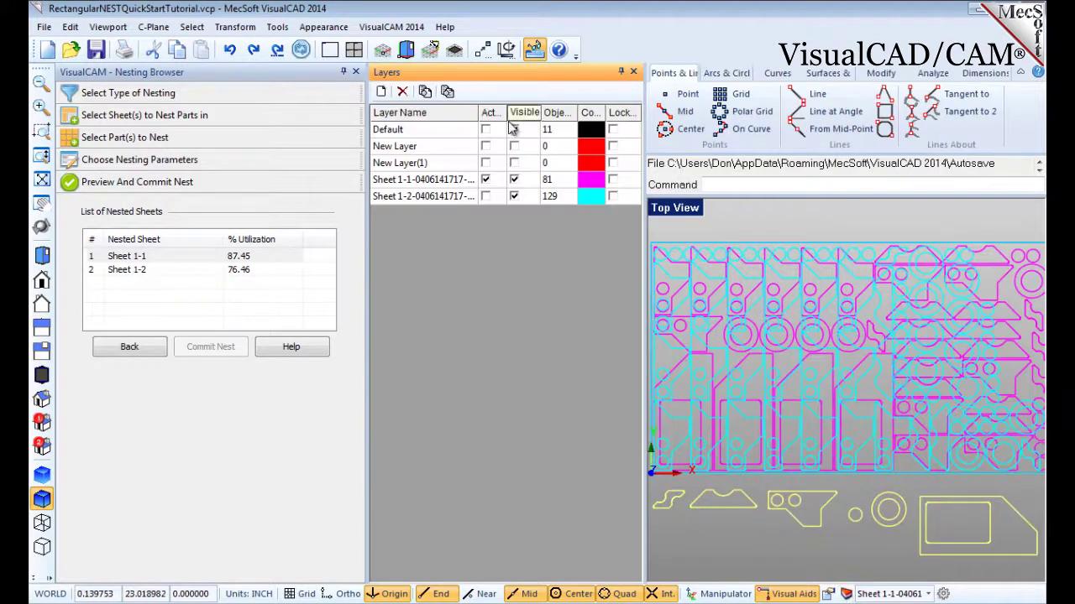